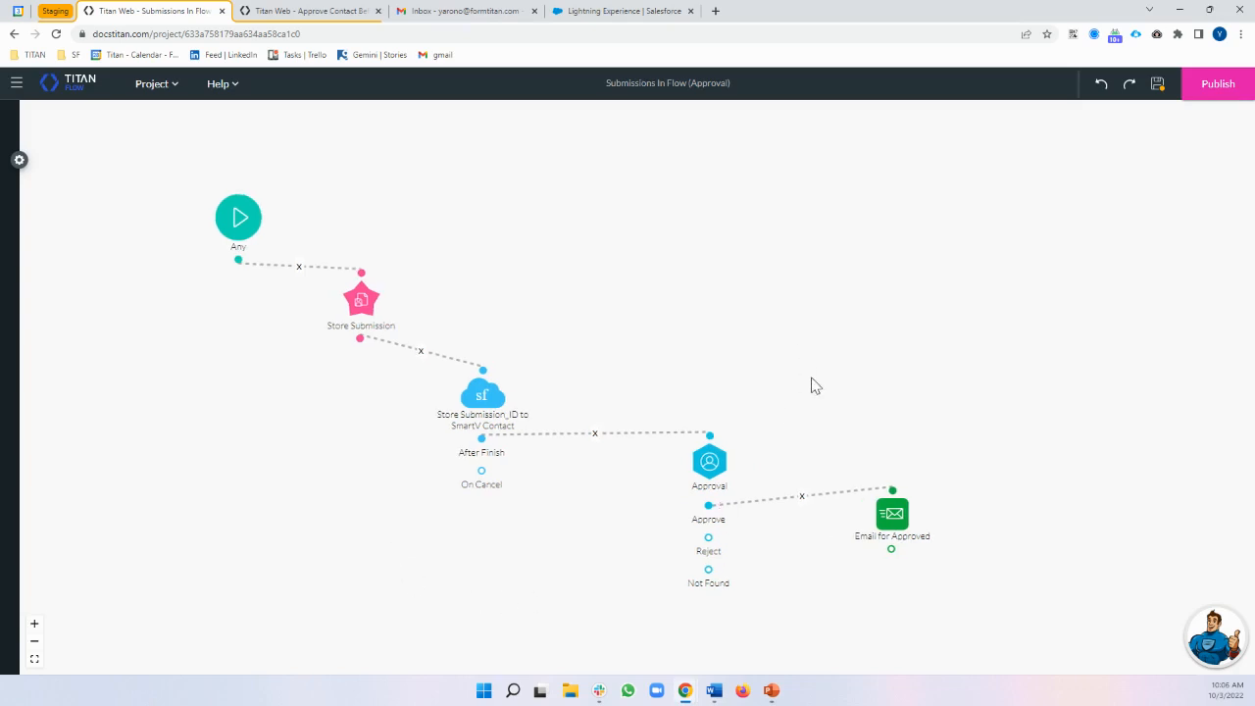
Shift the flow diagram right, glance at the Approve Contact Before Create form, then return to Submissions In Flow
scroll(895, 347, "up", 1)
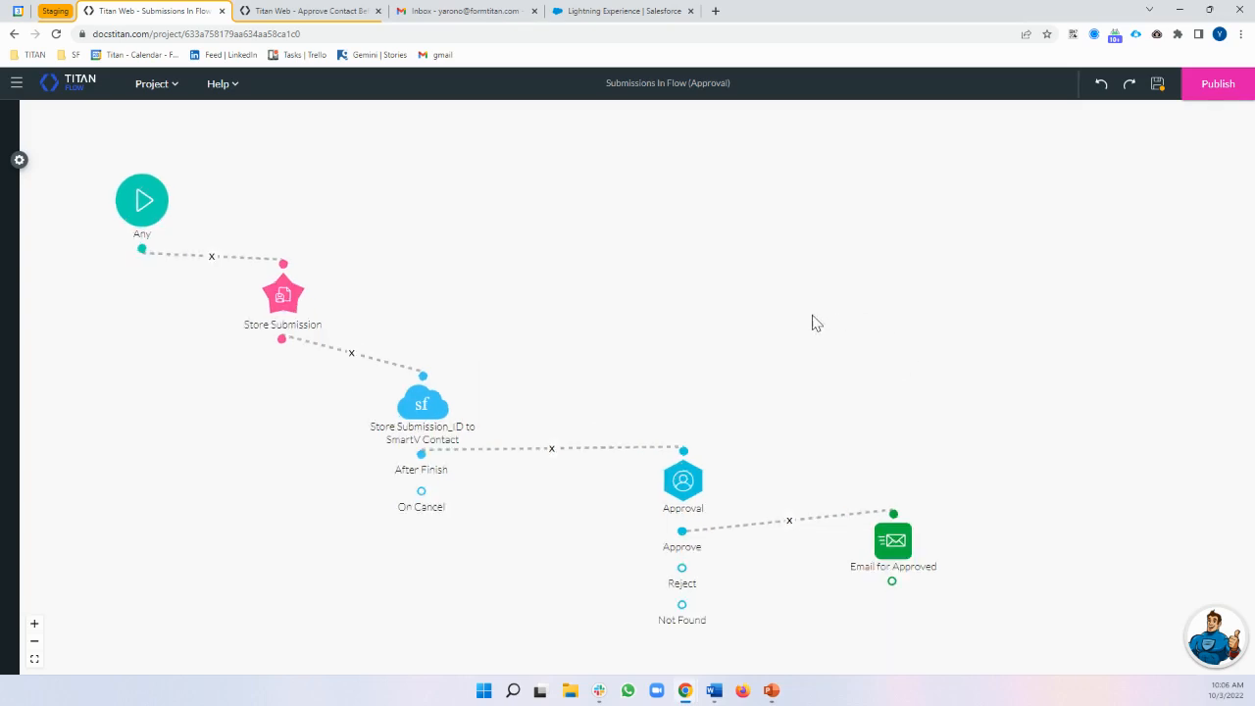
left_click_drag(518, 303, 591, 297)
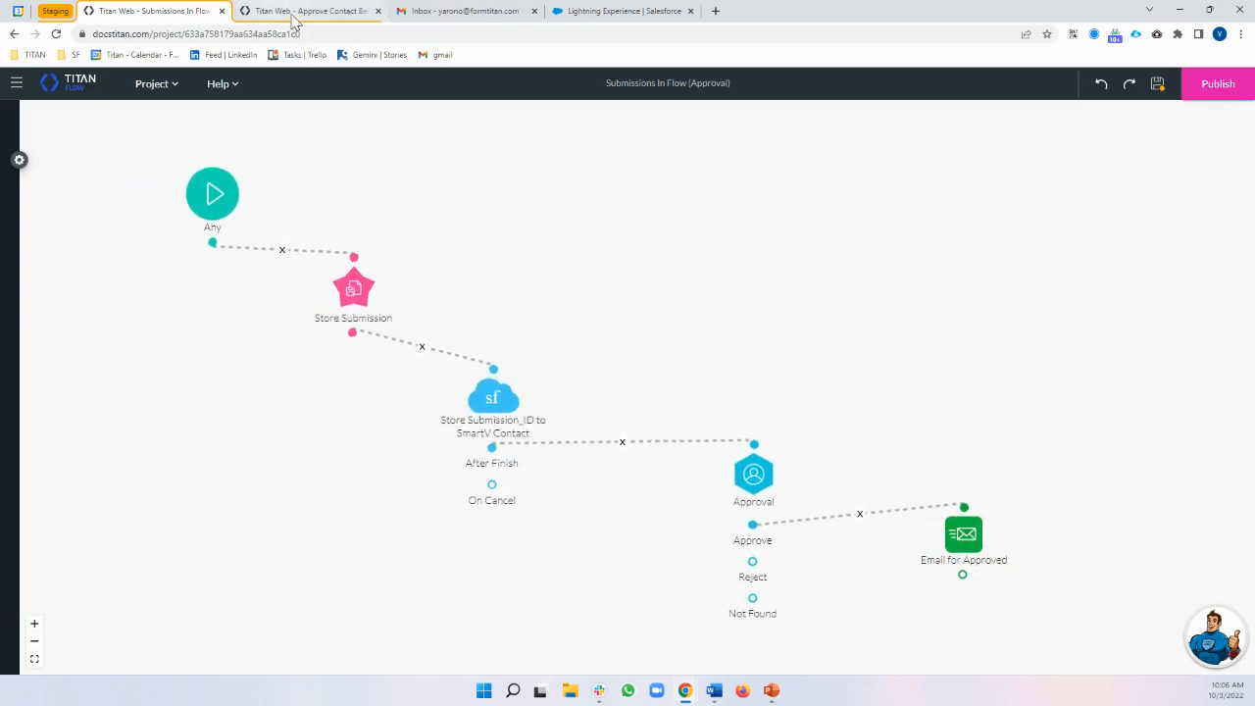
left_click(299, 14)
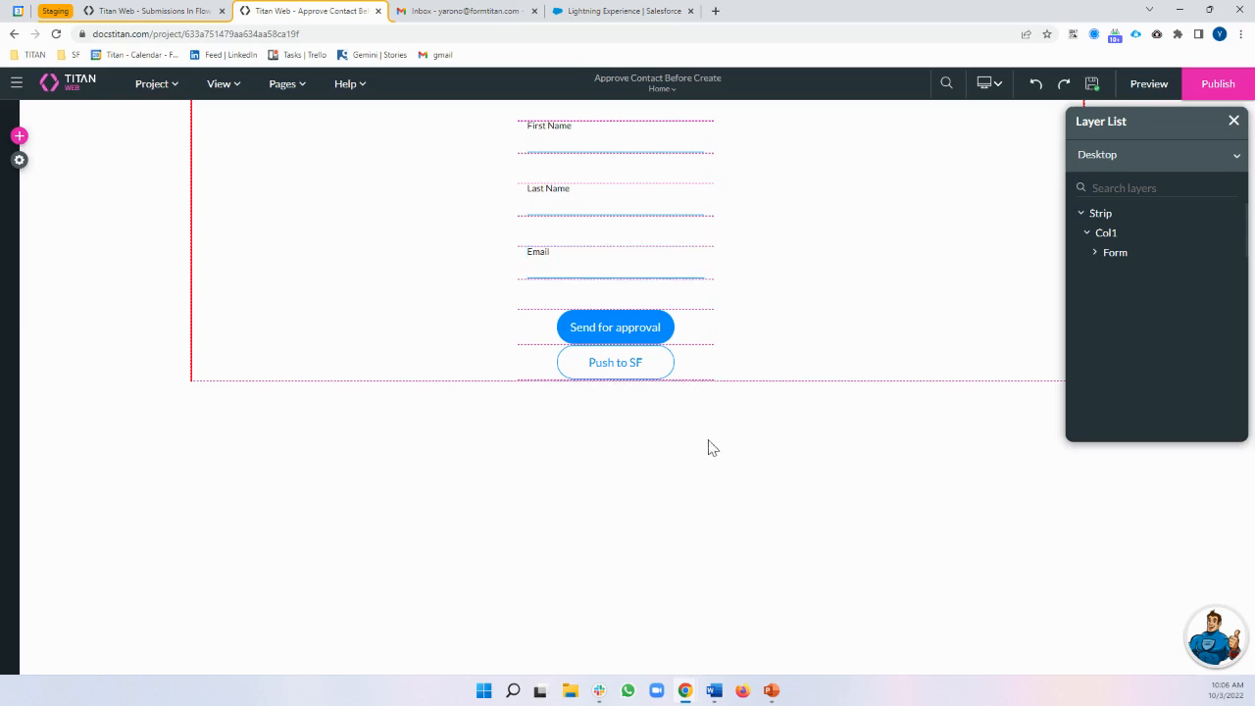
left_click(185, 13)
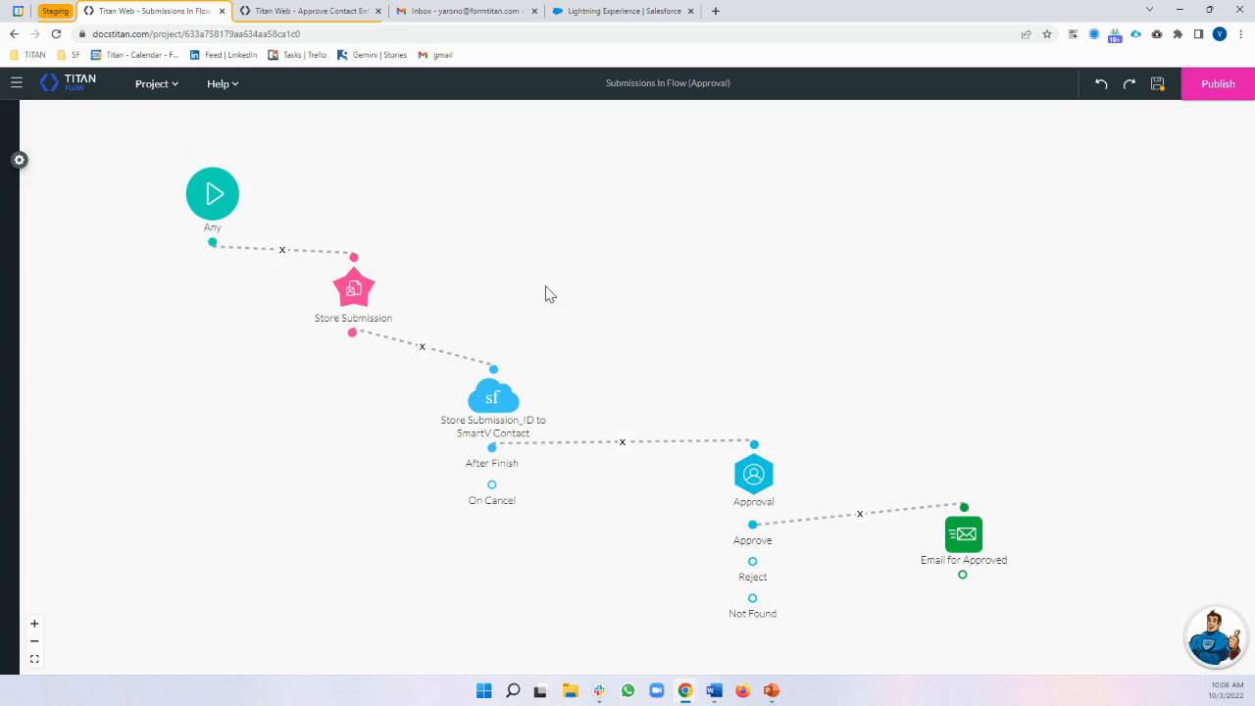
Check the email and submission_id custom variables in the project's development tools
mouse_move(323, 289)
left_click(18, 160)
left_click(19, 212)
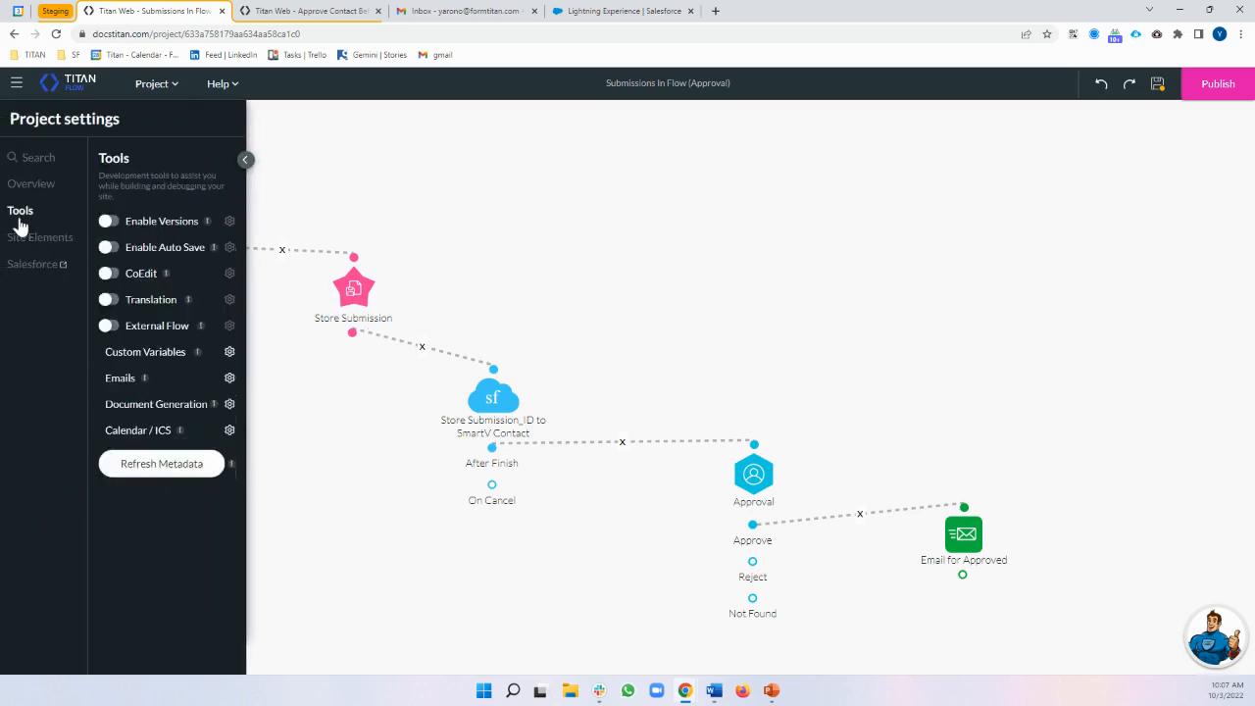
left_click(227, 353)
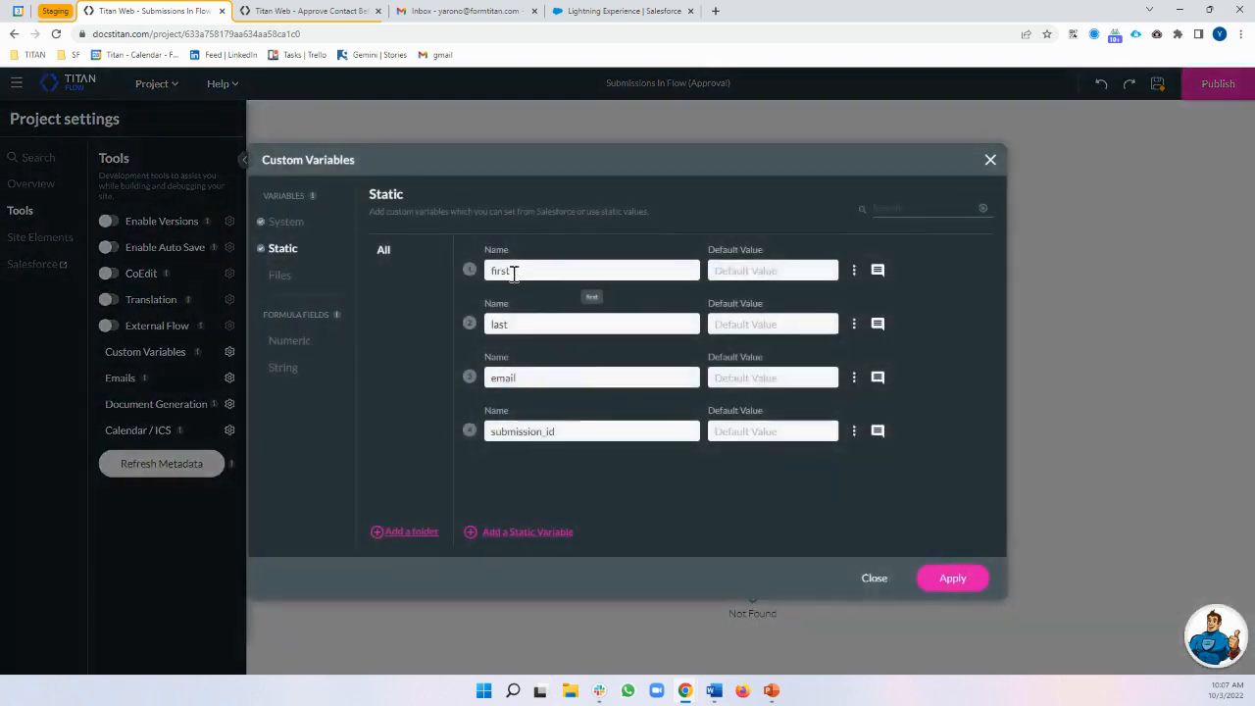
left_click(541, 378)
double_click(566, 432)
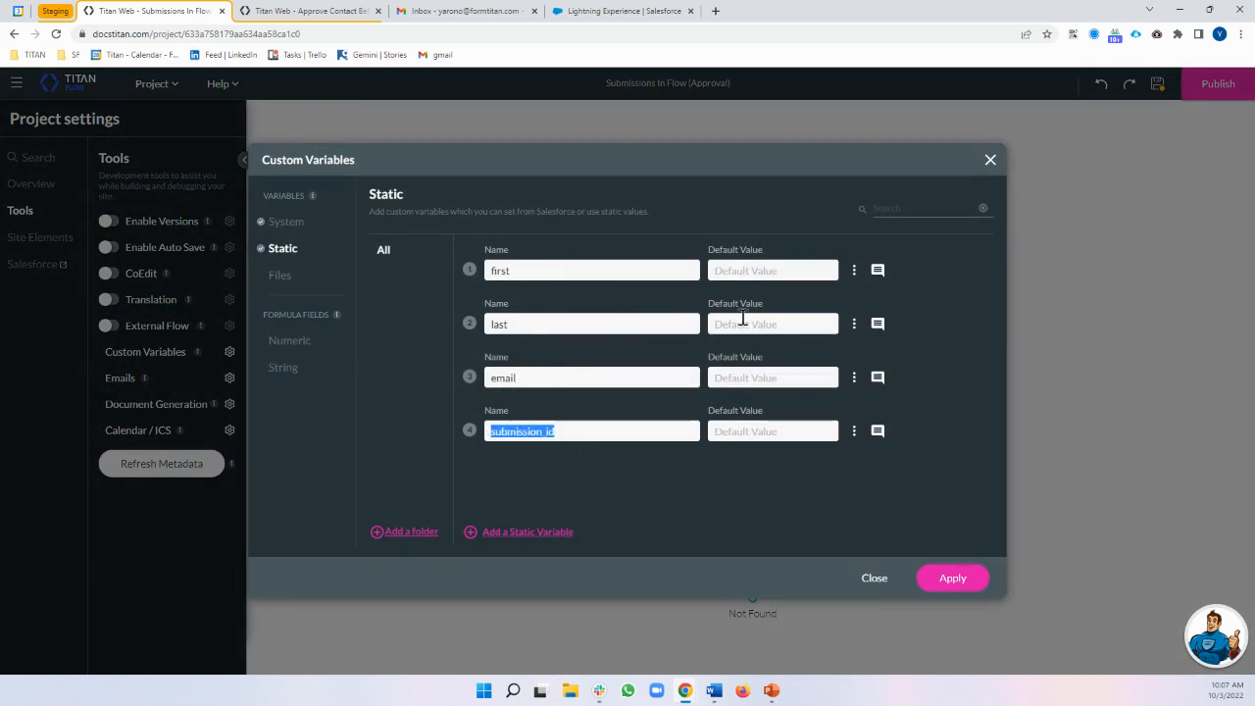
left_click(990, 160)
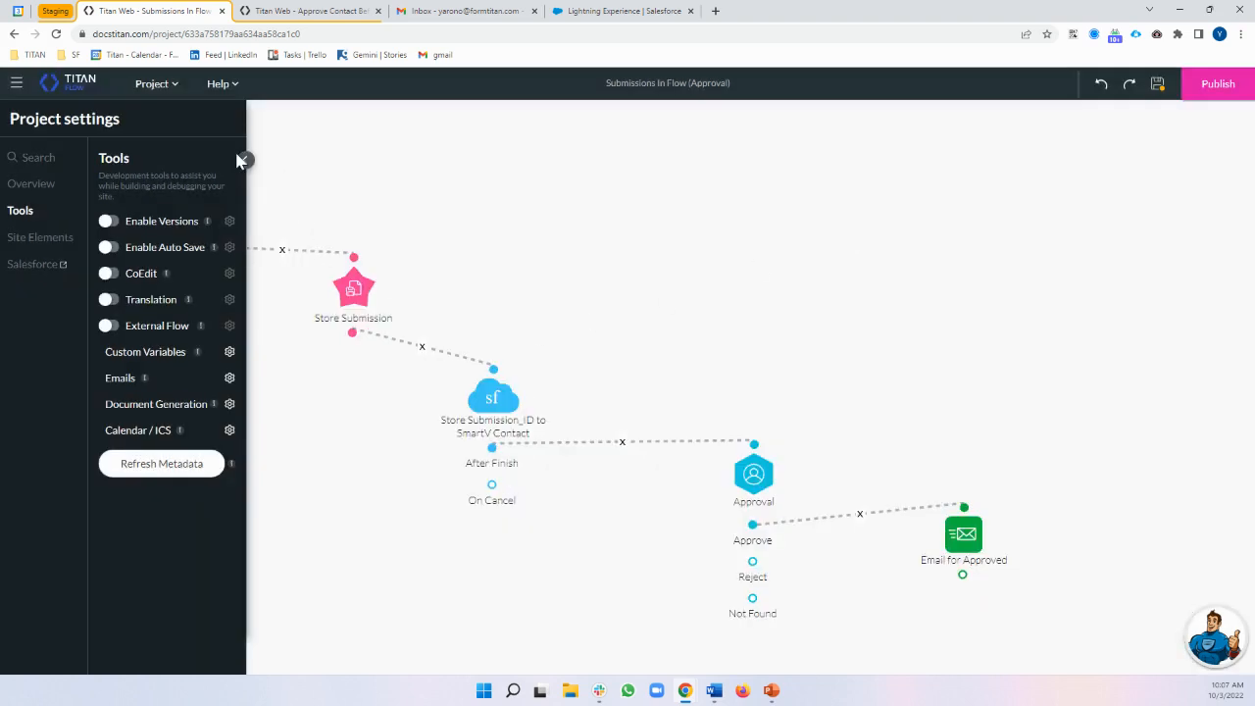
left_click(246, 159)
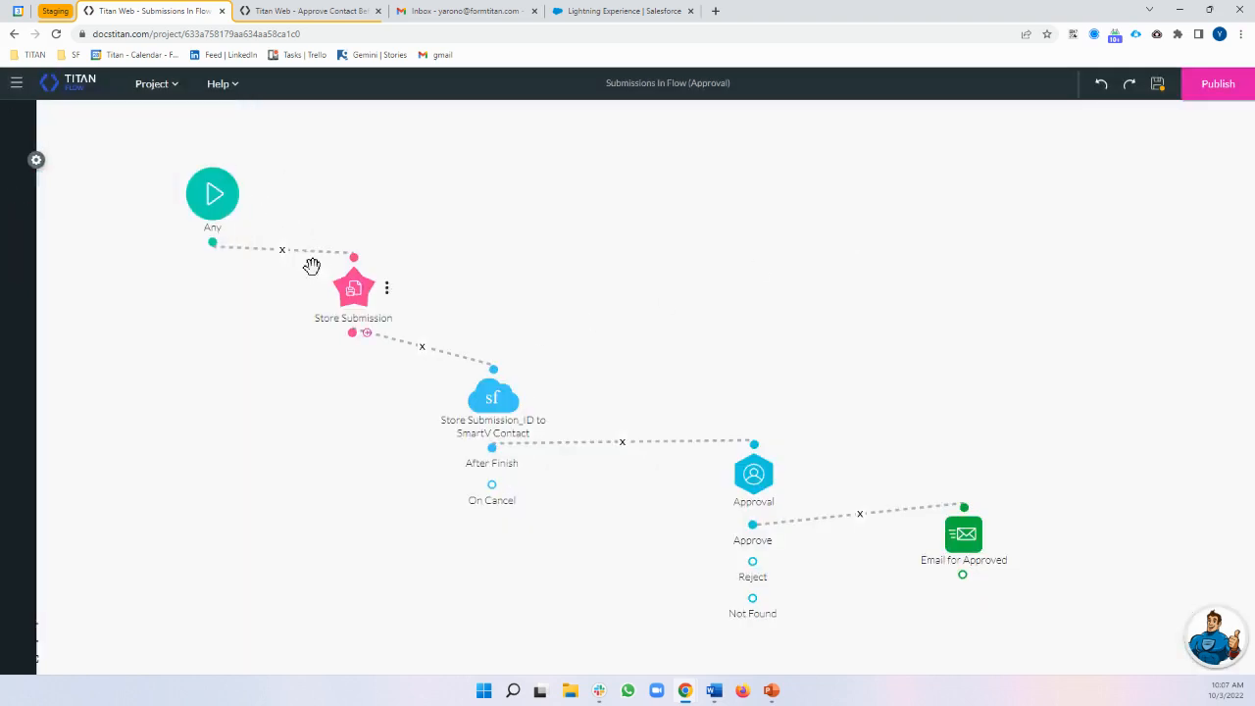
Open the Store Submission node's editor and close it without changes
left_click(386, 291)
left_click(455, 284)
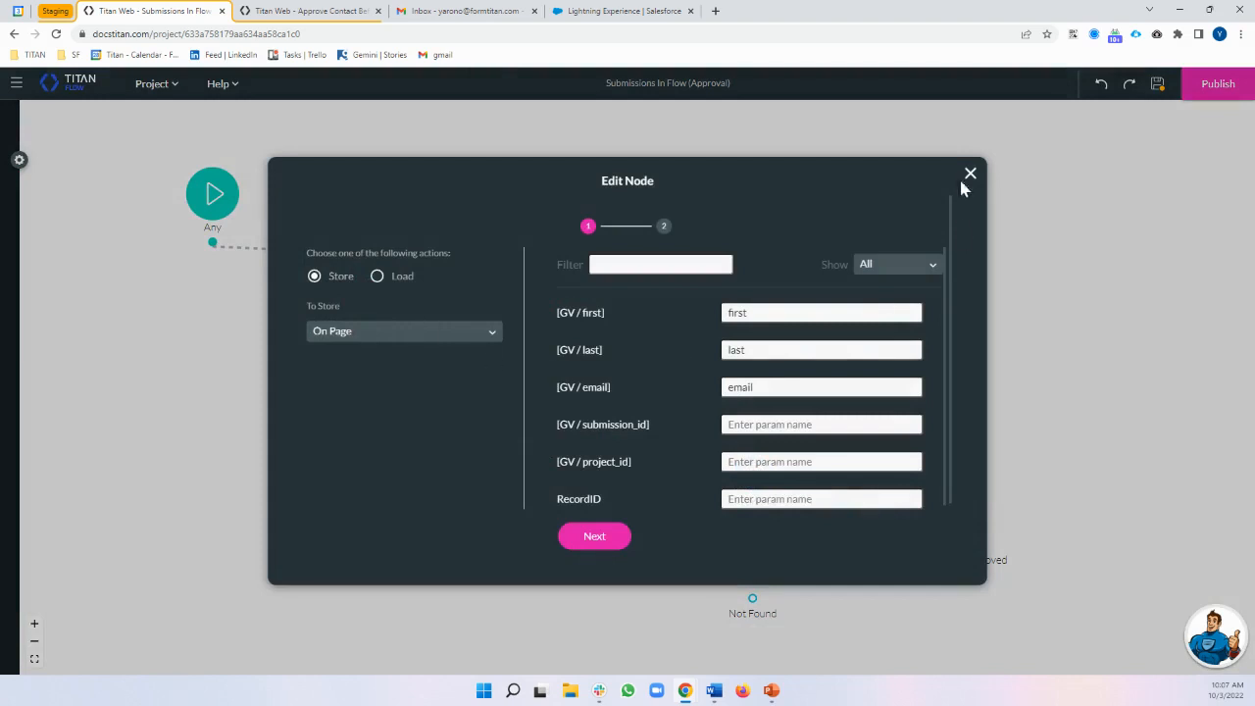
left_click(970, 174)
Preview adding a Submissions action node set to Store after the start node, then cancel
left_click(237, 252)
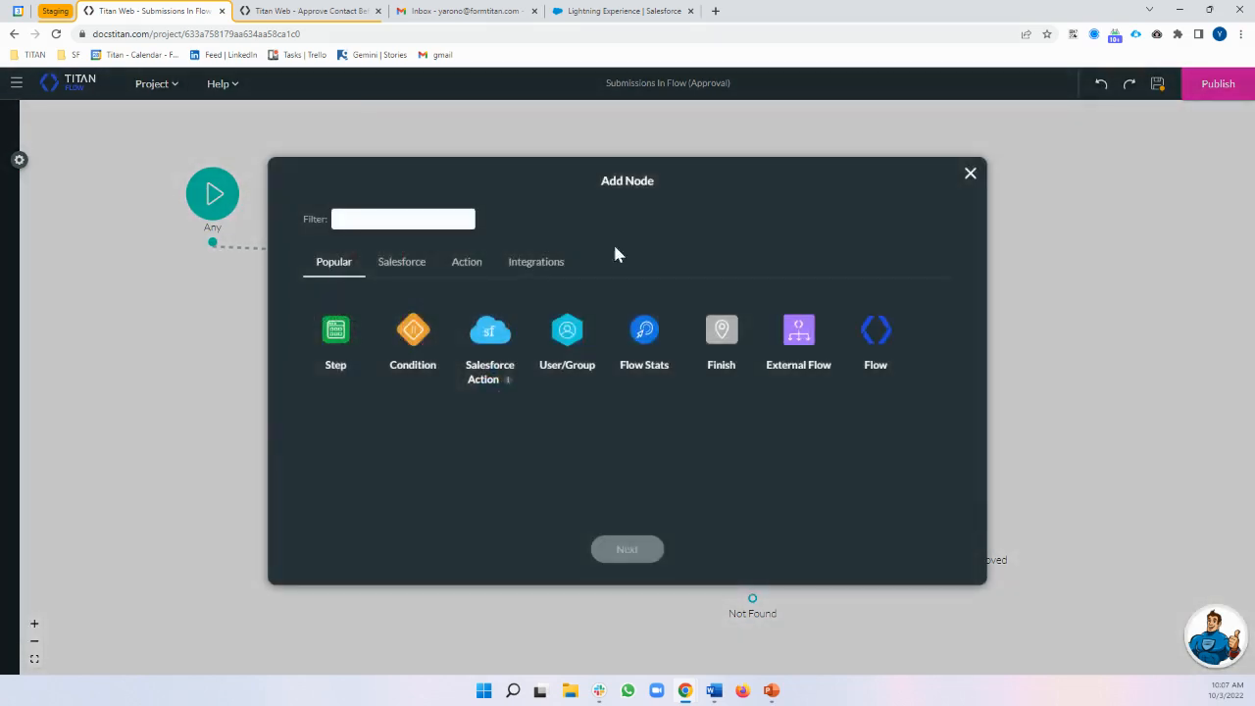
left_click(403, 265)
left_click(464, 265)
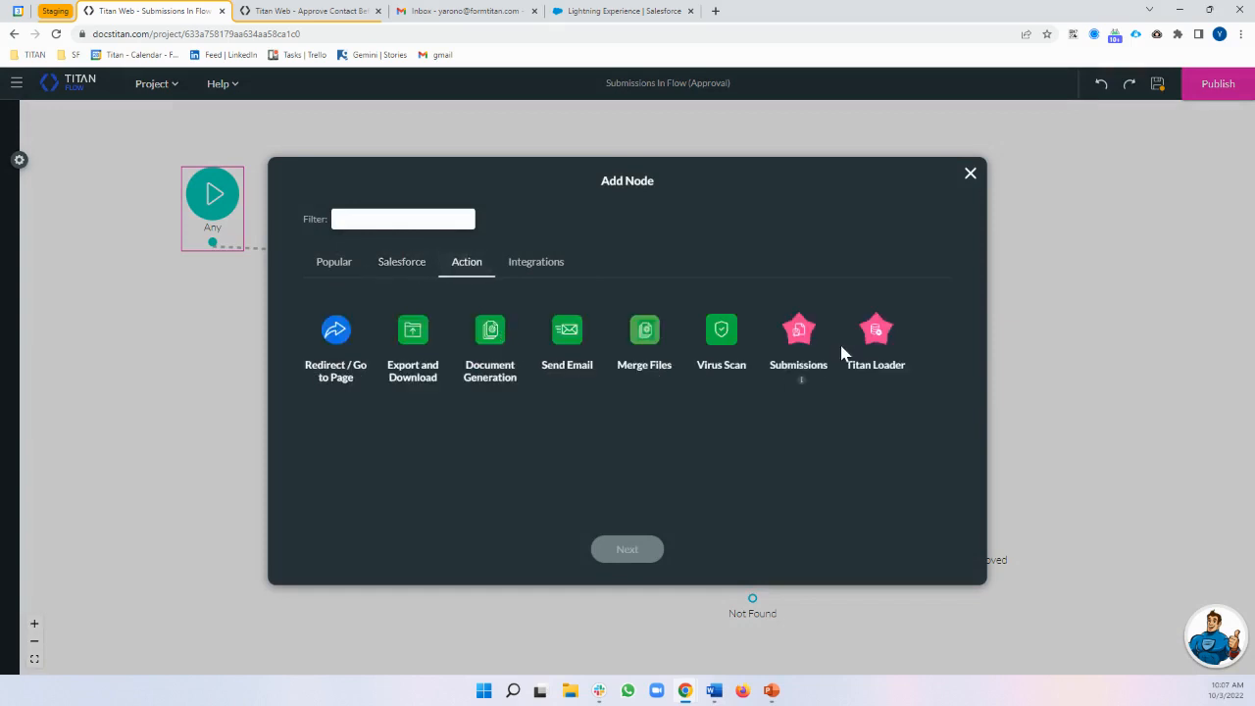
left_click(796, 328)
left_click(642, 552)
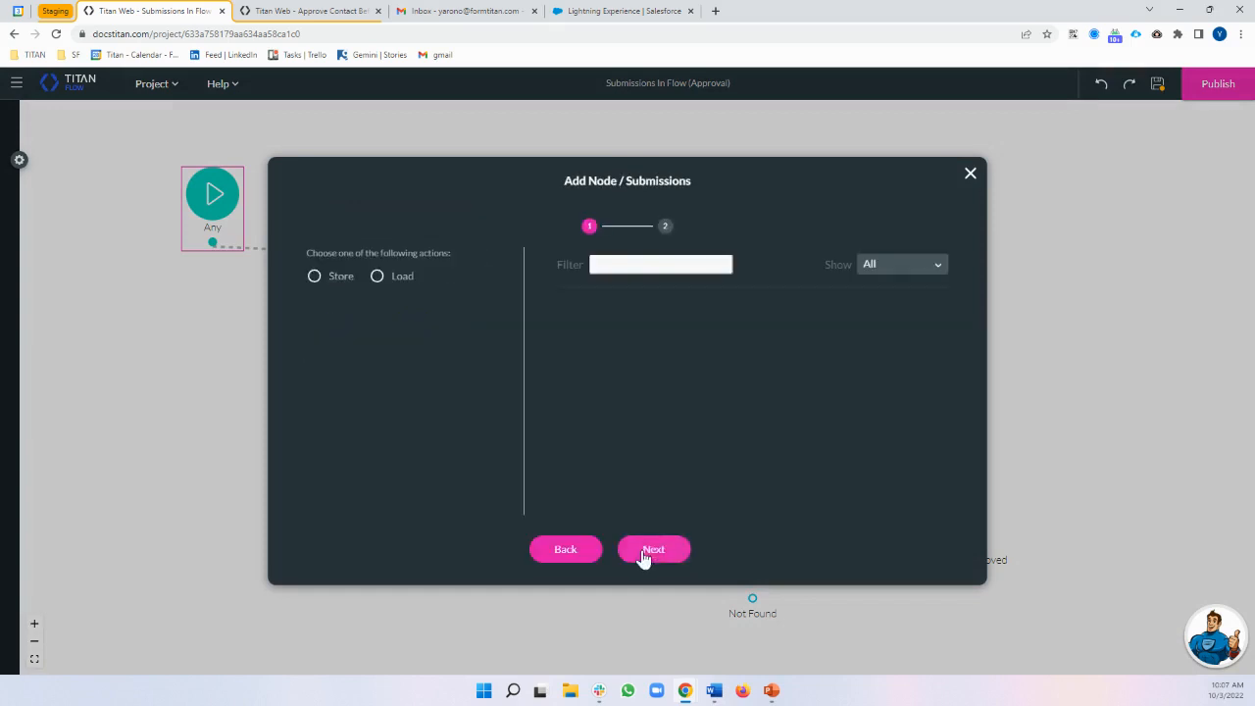
left_click(313, 276)
left_click(970, 173)
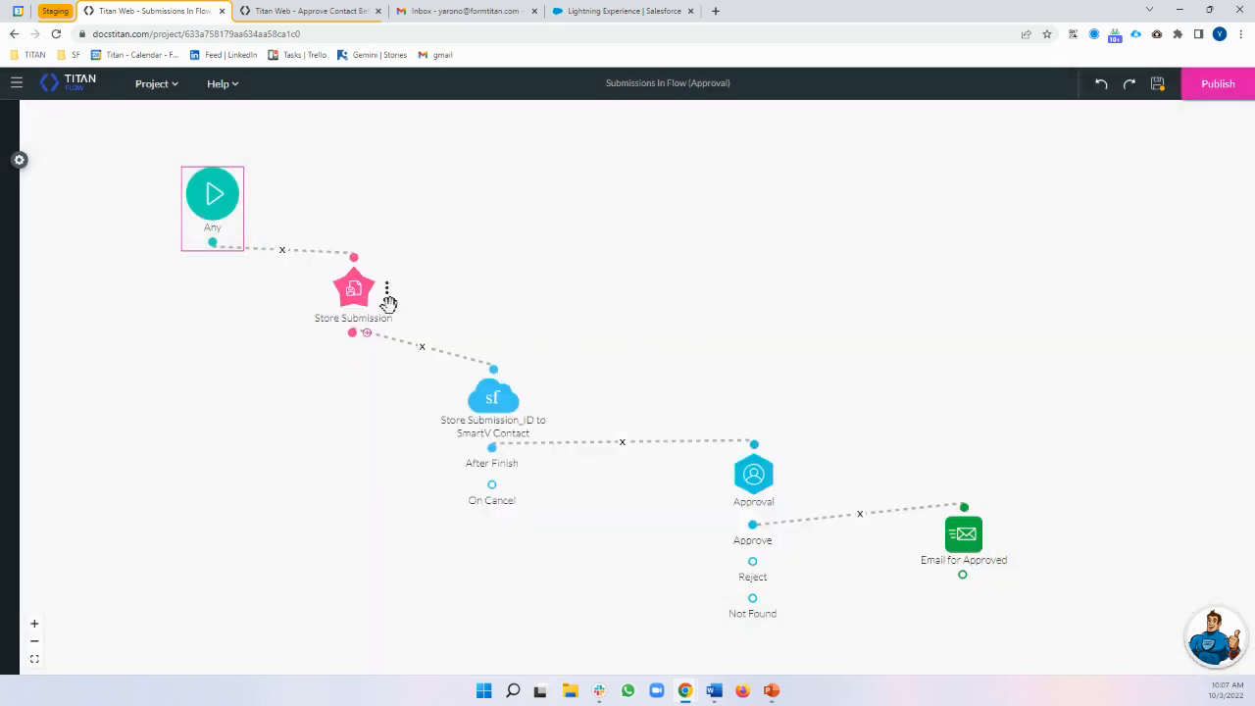
In the Store Submission editor, try storing the single Field [GV / email] instead of On Page
left_click(391, 295)
left_click(480, 281)
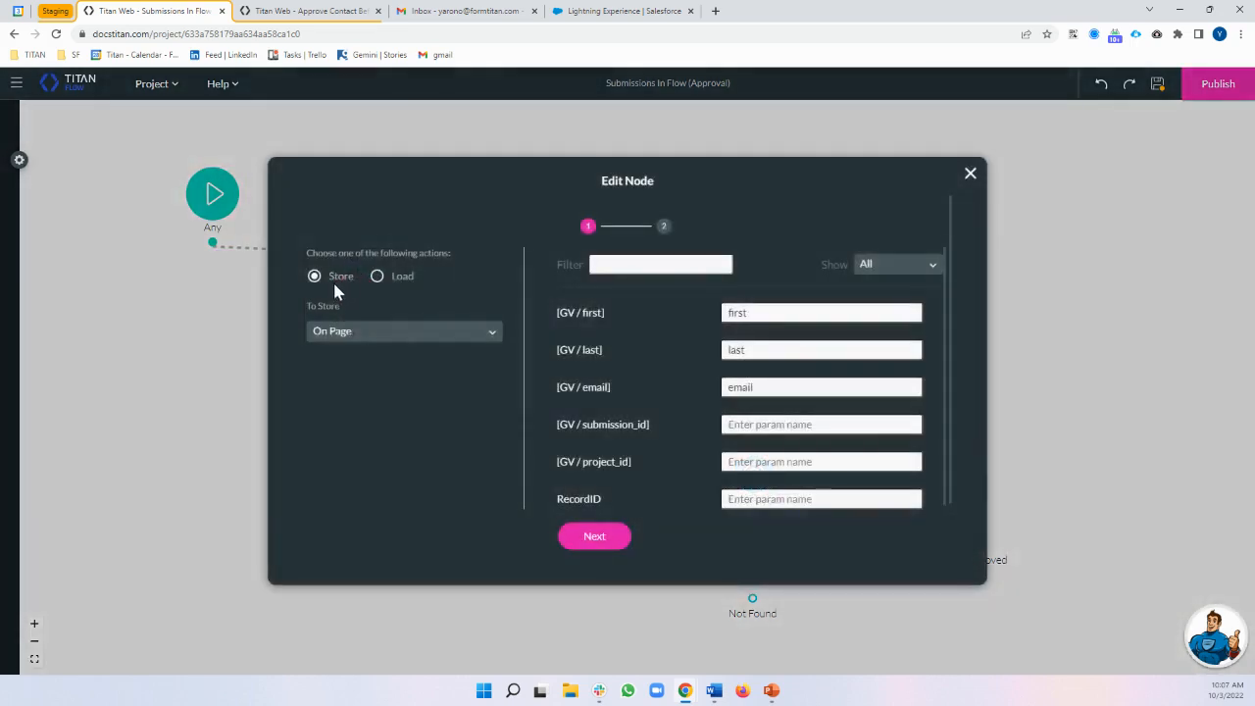
left_click(355, 333)
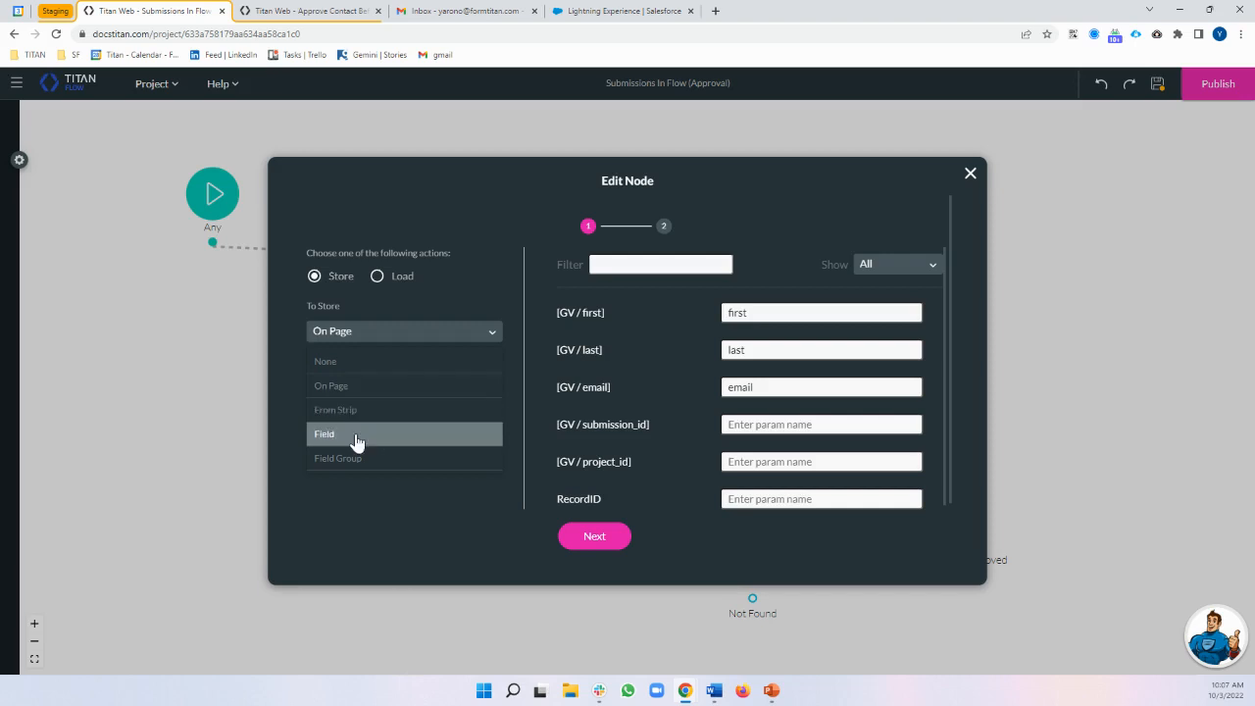
left_click(461, 503)
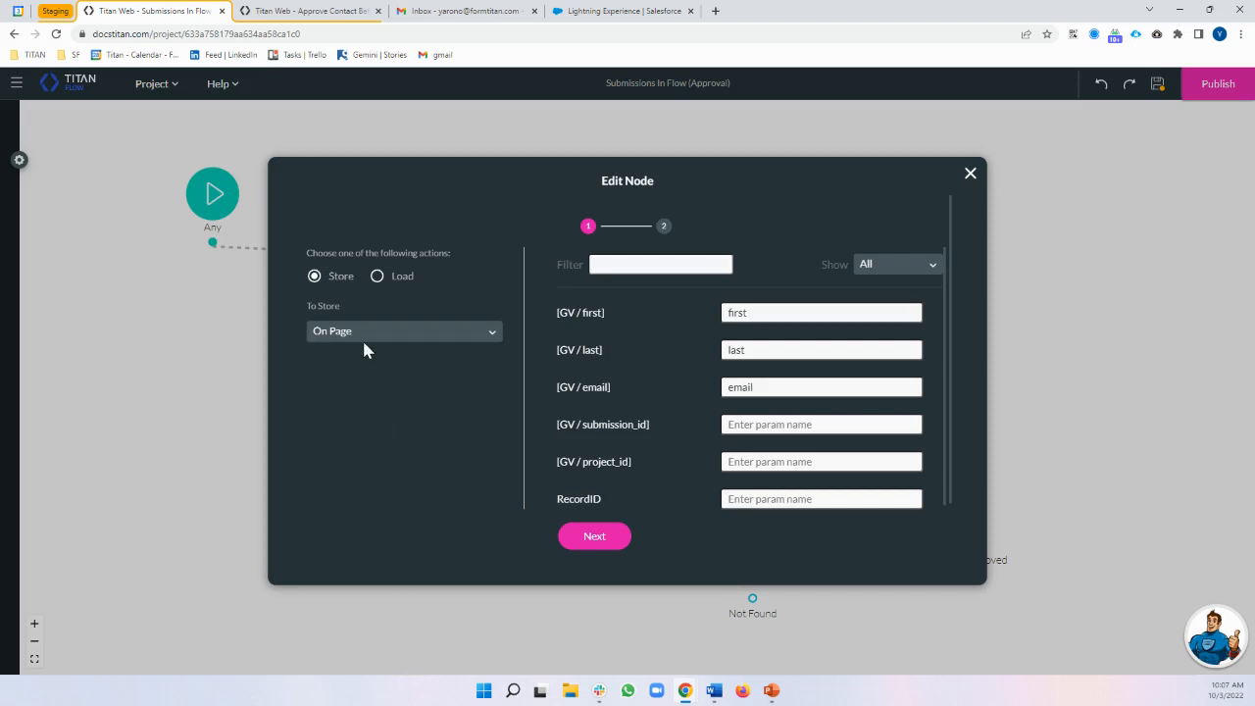
left_click(363, 335)
left_click(359, 436)
left_click(385, 393)
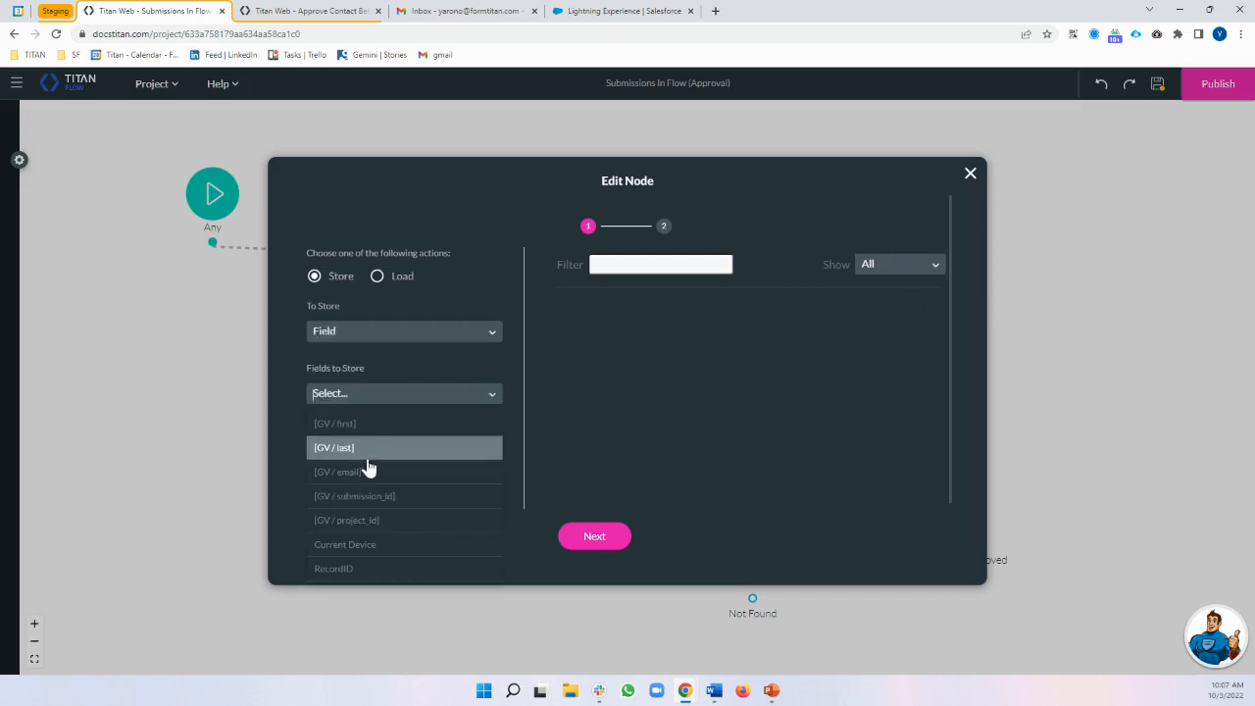
left_click(359, 474)
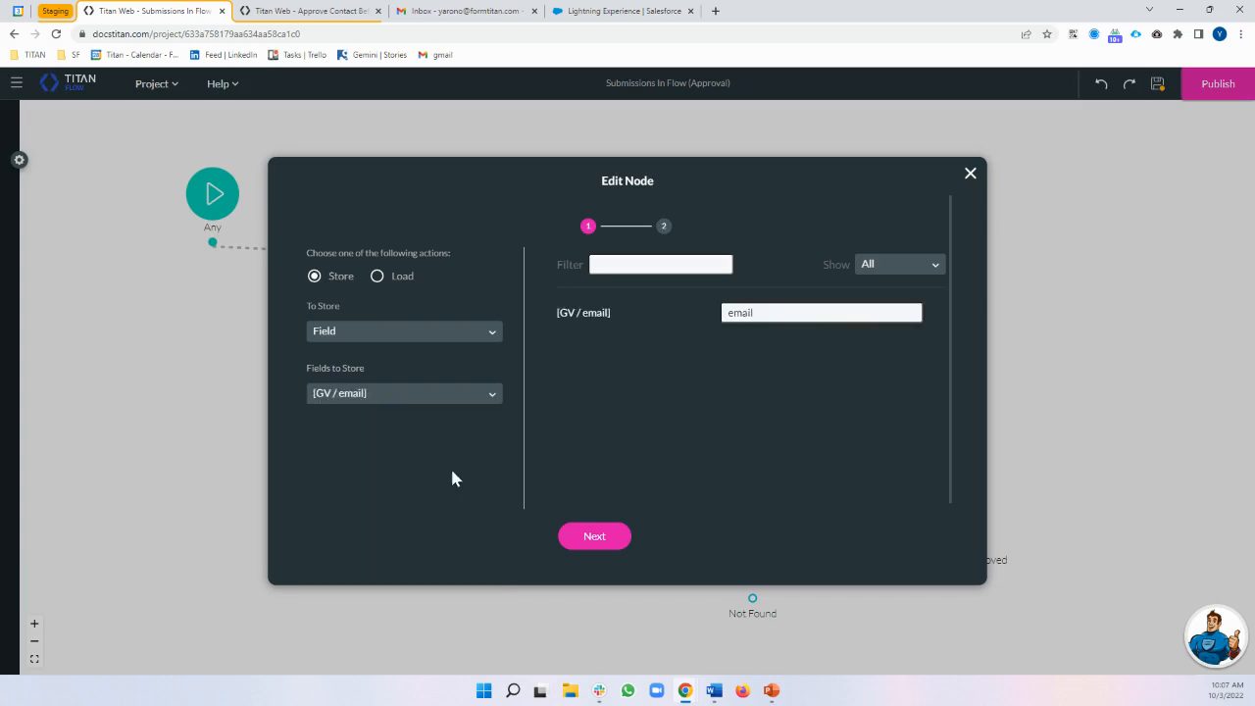
left_click(384, 399)
Try a Field Group with [GV / first] and [GV / email], then revert To Store to On Page
left_click(363, 336)
left_click(357, 458)
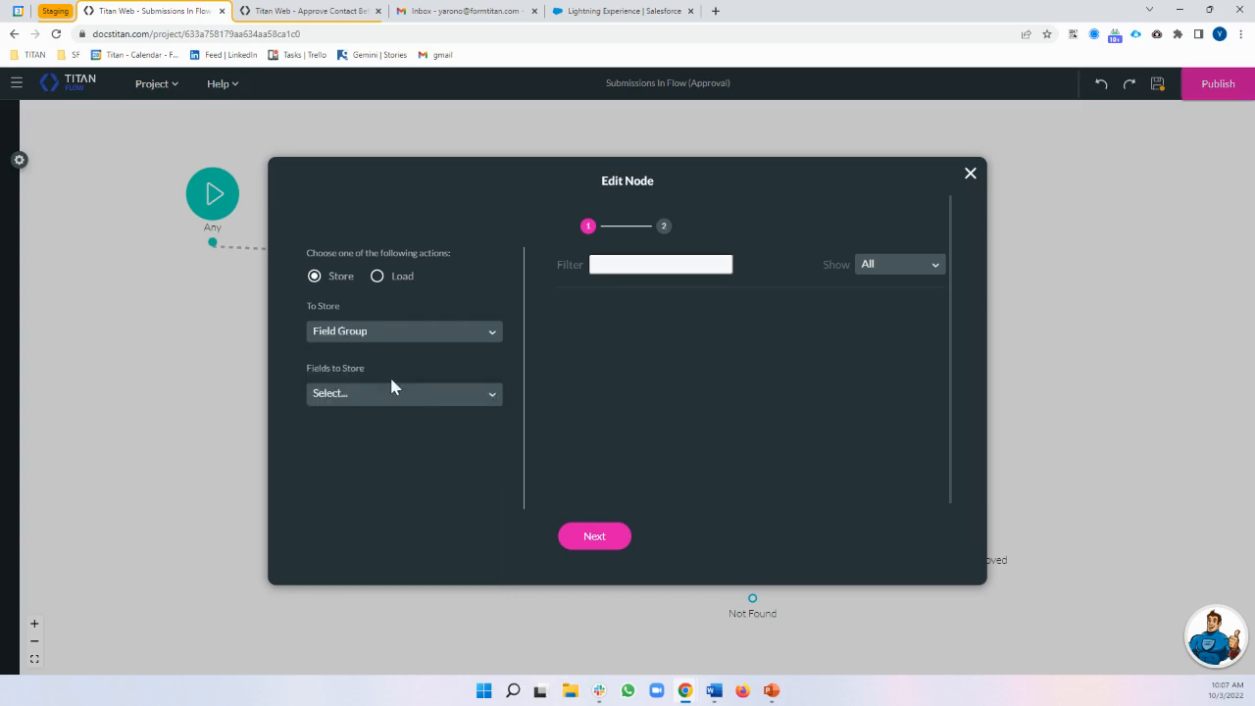
left_click(390, 393)
left_click(373, 435)
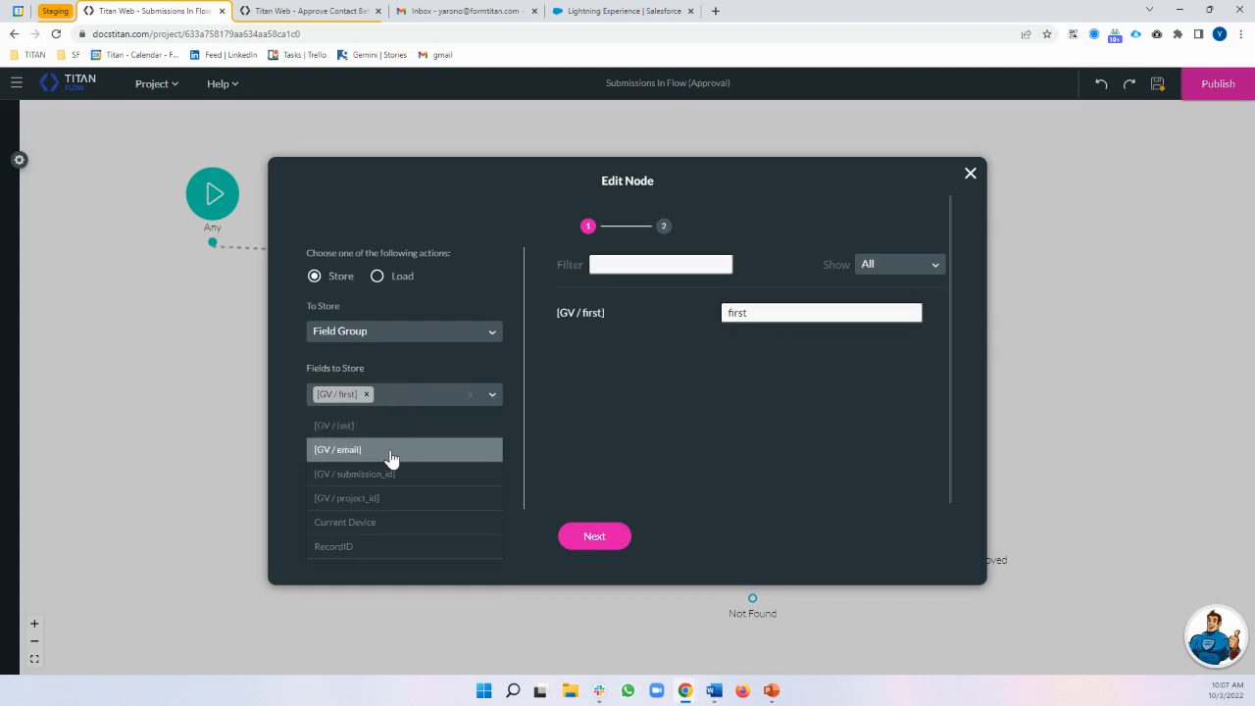
left_click(391, 451)
left_click(365, 395)
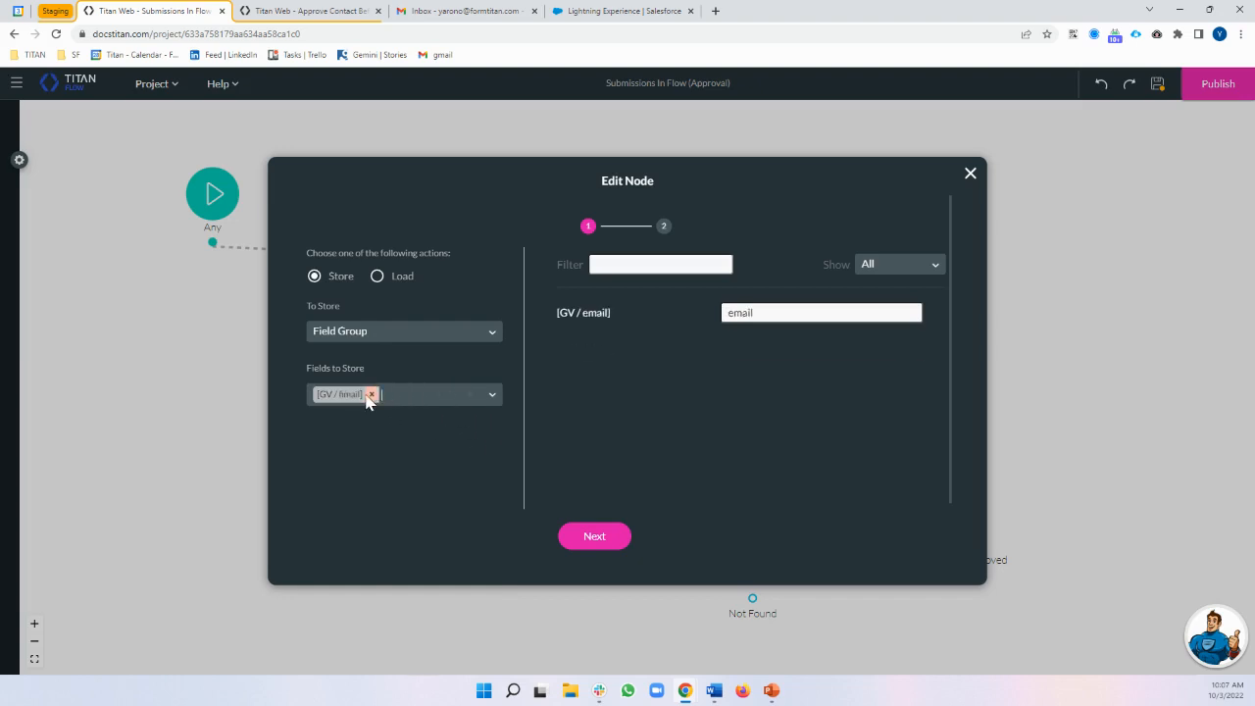
left_click(366, 394)
left_click(396, 334)
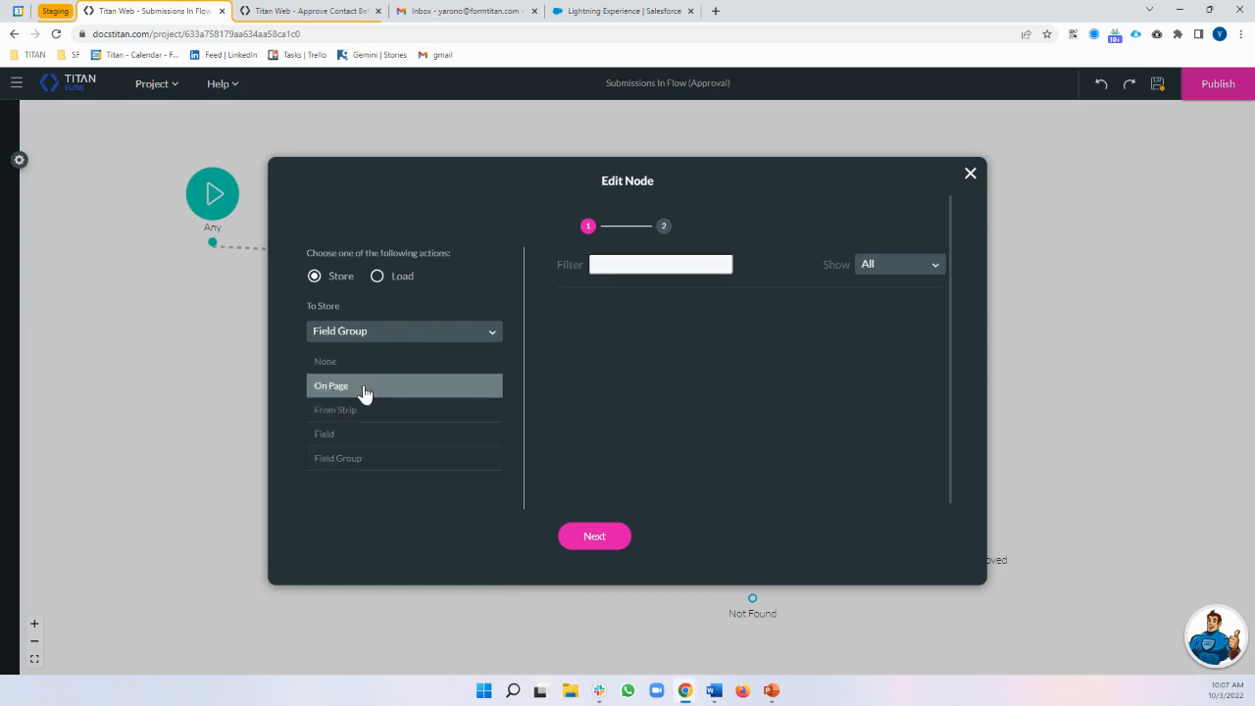
left_click(365, 392)
Keep [GV / submission_id] as the submission ID target and save the node
scroll(725, 336, "up", 1)
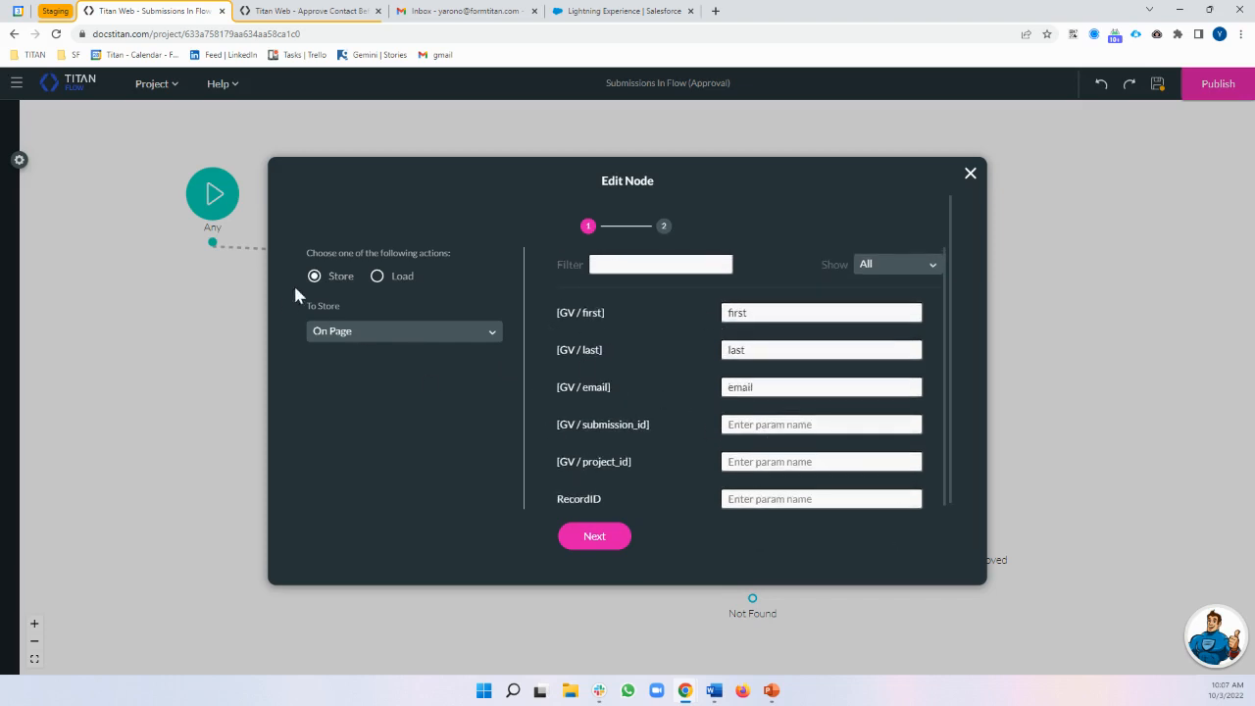
left_click(592, 538)
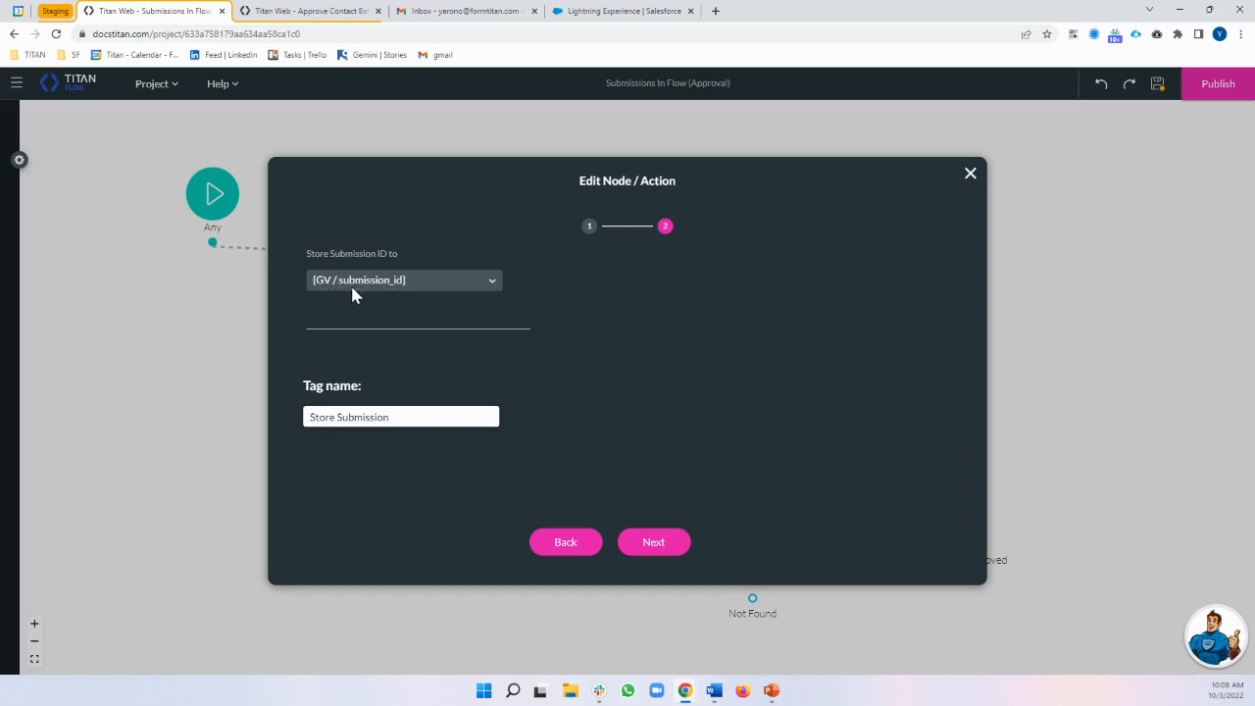
left_click(653, 542)
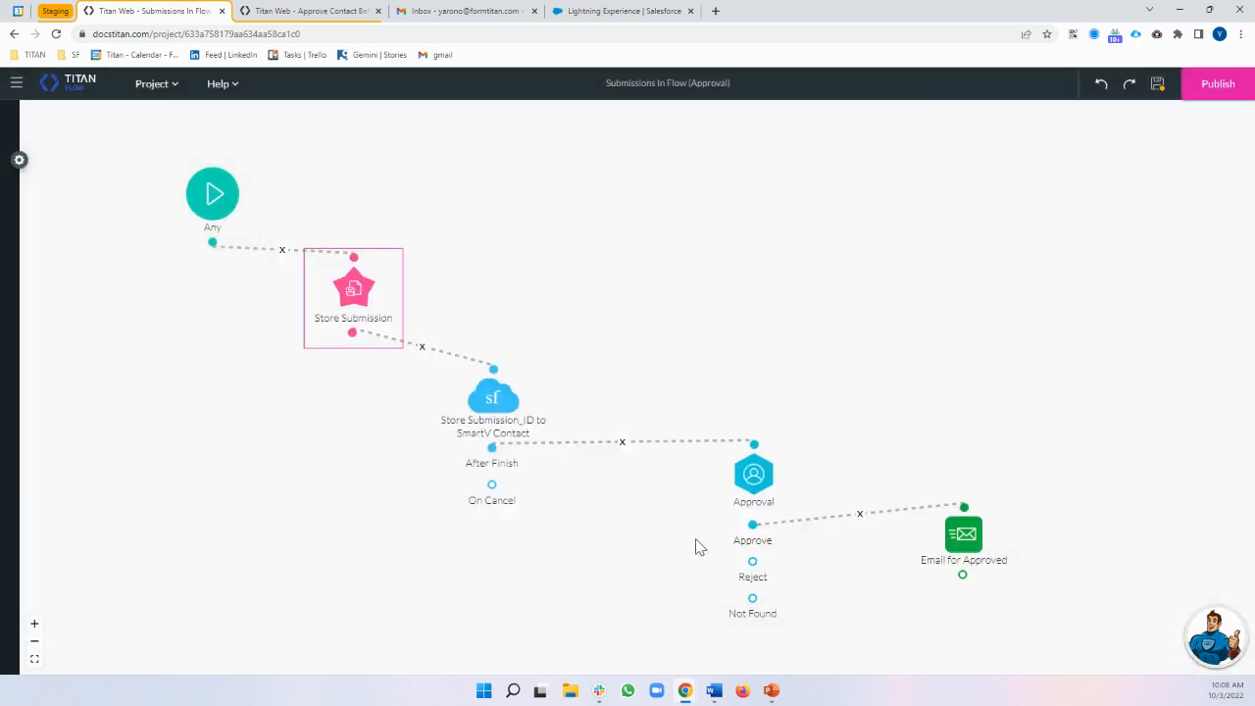
Raise the Store Submission_ID to SmartV Contact node about 70 px and revisit the form tab
left_click(543, 344)
left_click_drag(542, 344, 545, 277)
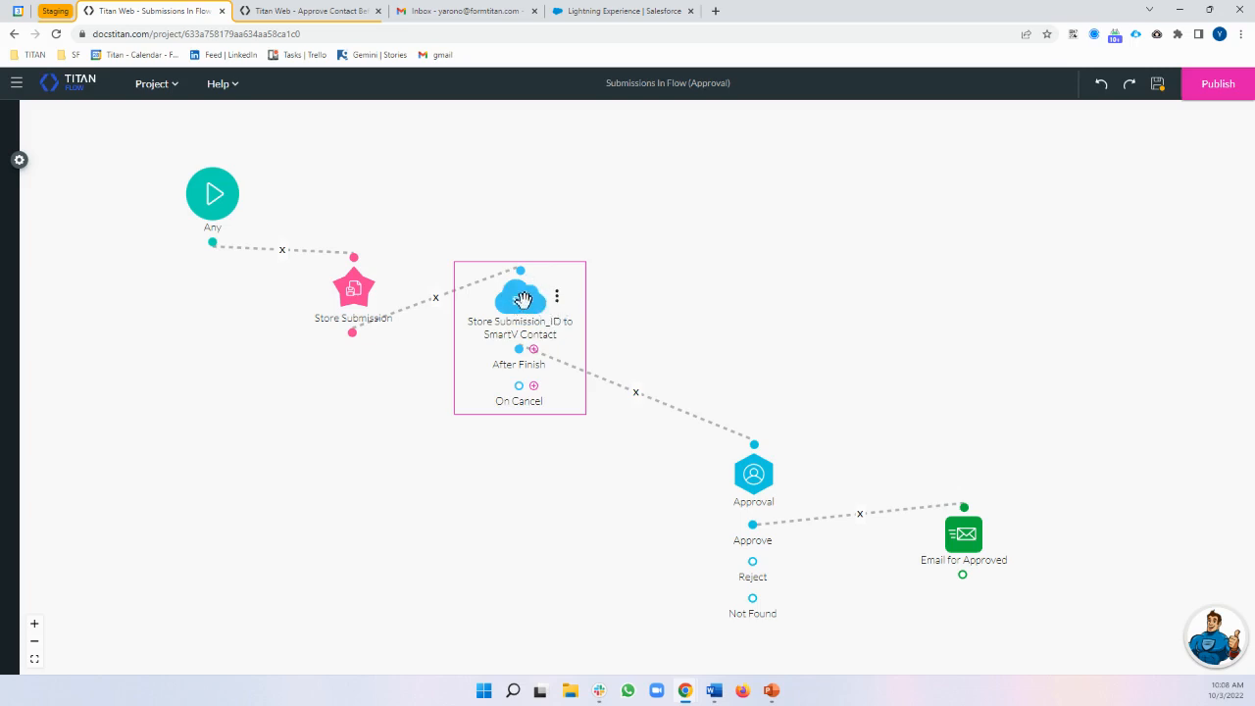
left_click(344, 11)
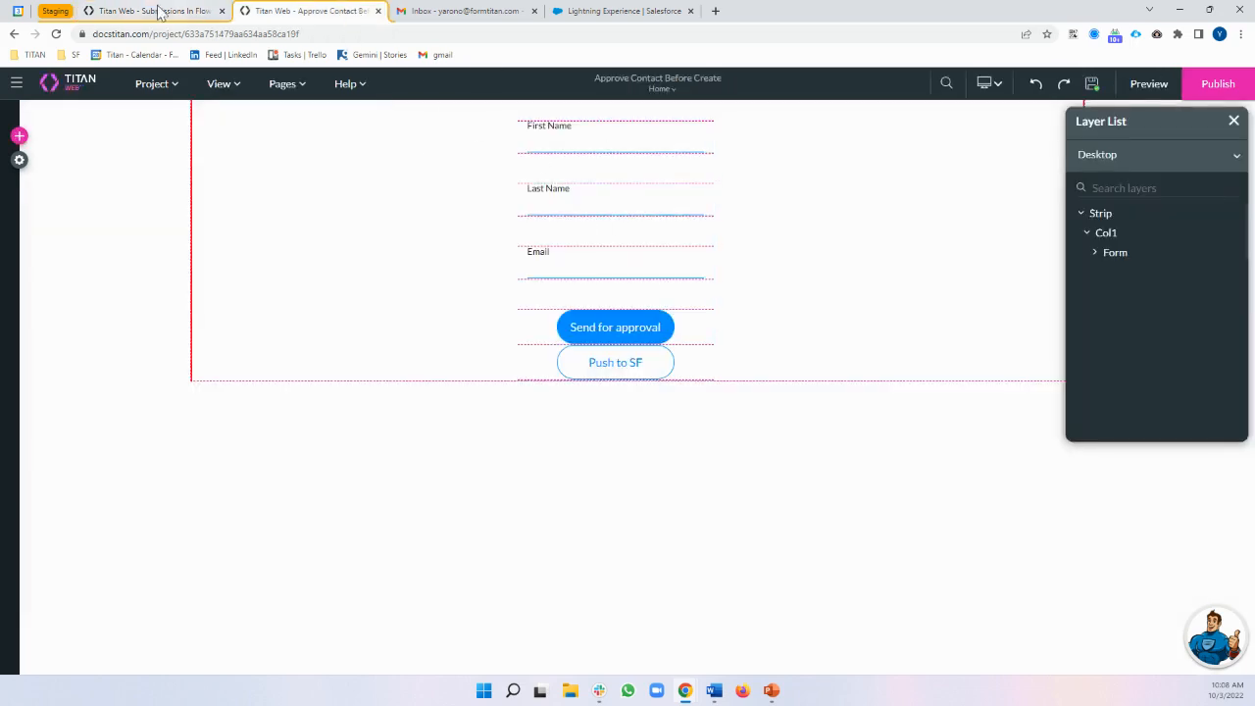
left_click(155, 11)
Confirm the #1 Contact push mapping lists Submission_id from GV: submission_id, then close the dialogs
double_click(504, 304)
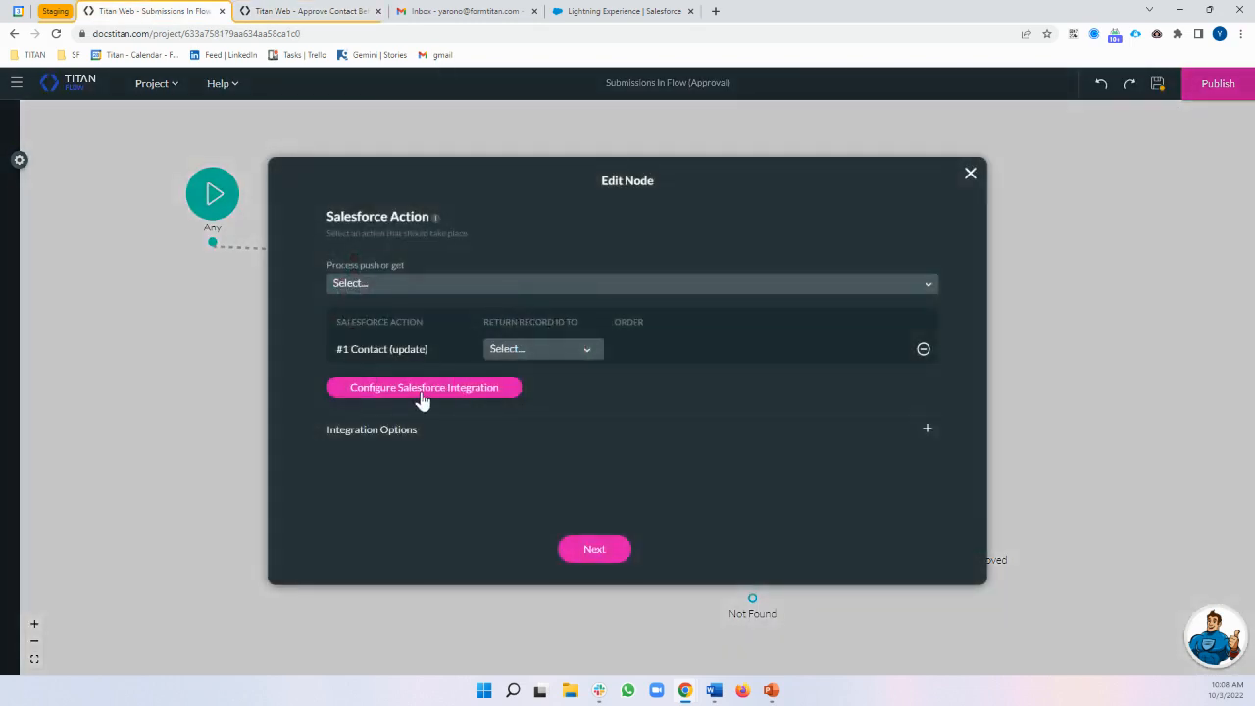
left_click(423, 393)
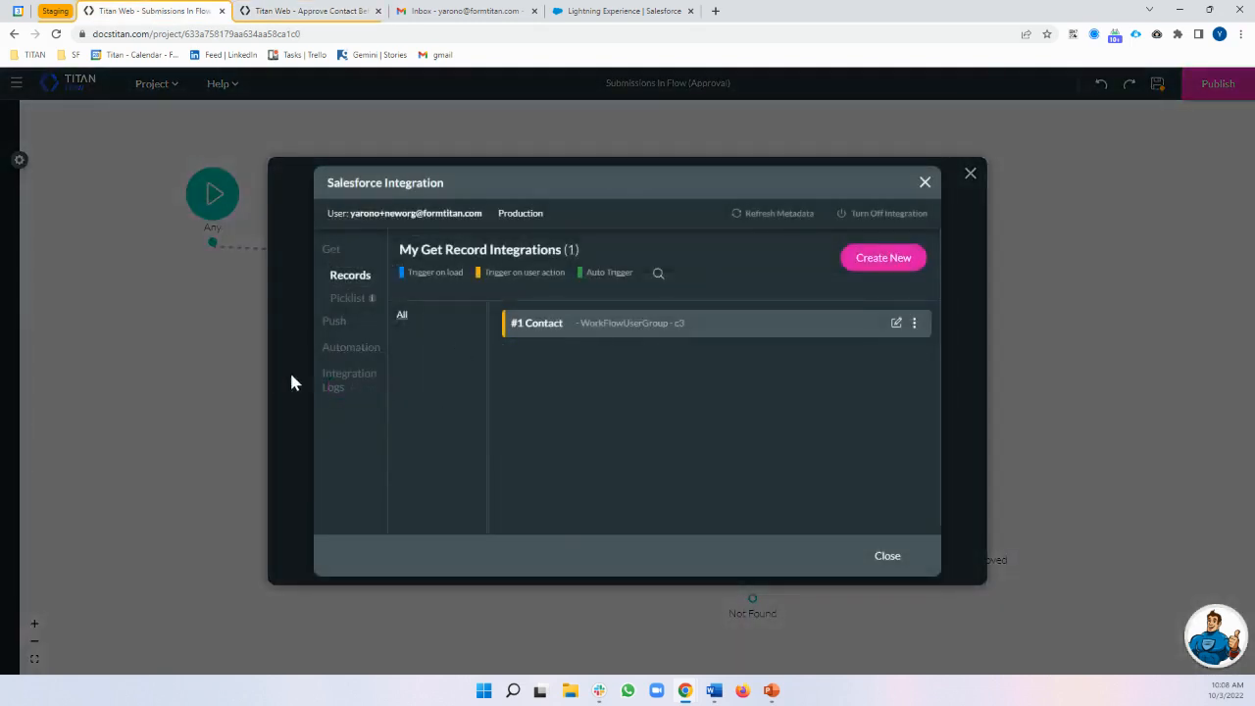
left_click(334, 322)
left_click(894, 323)
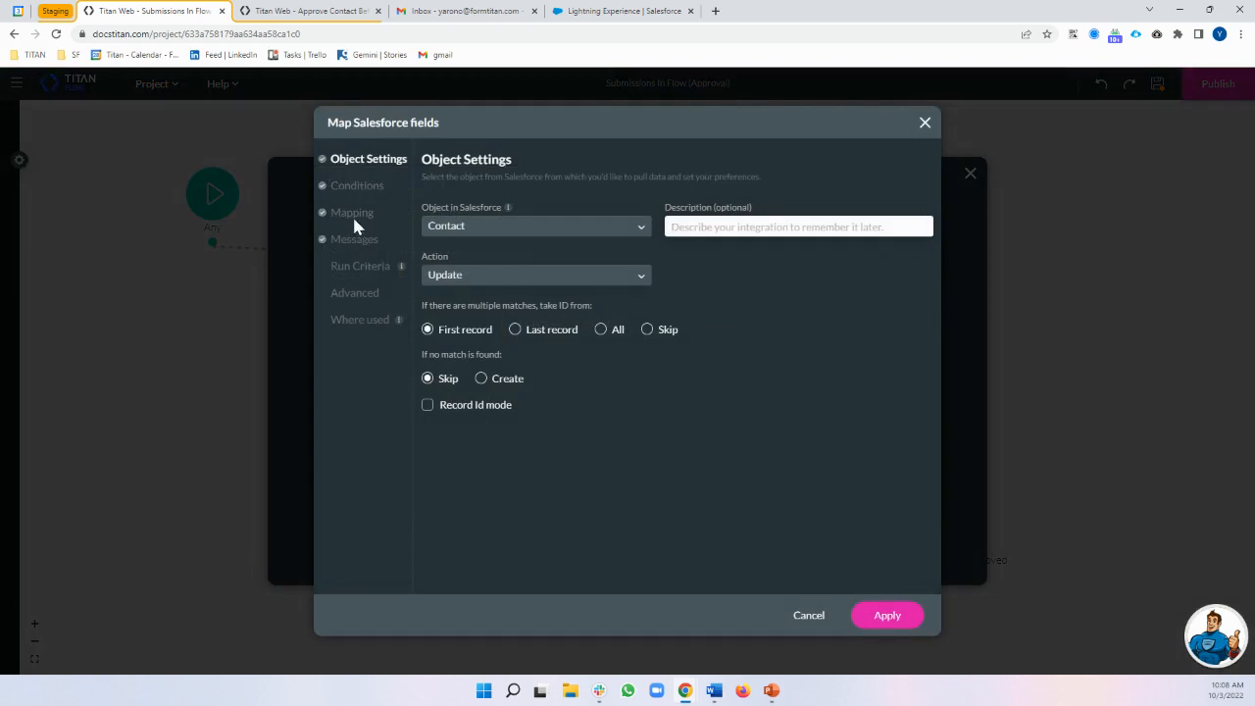
left_click(352, 214)
left_click(457, 243)
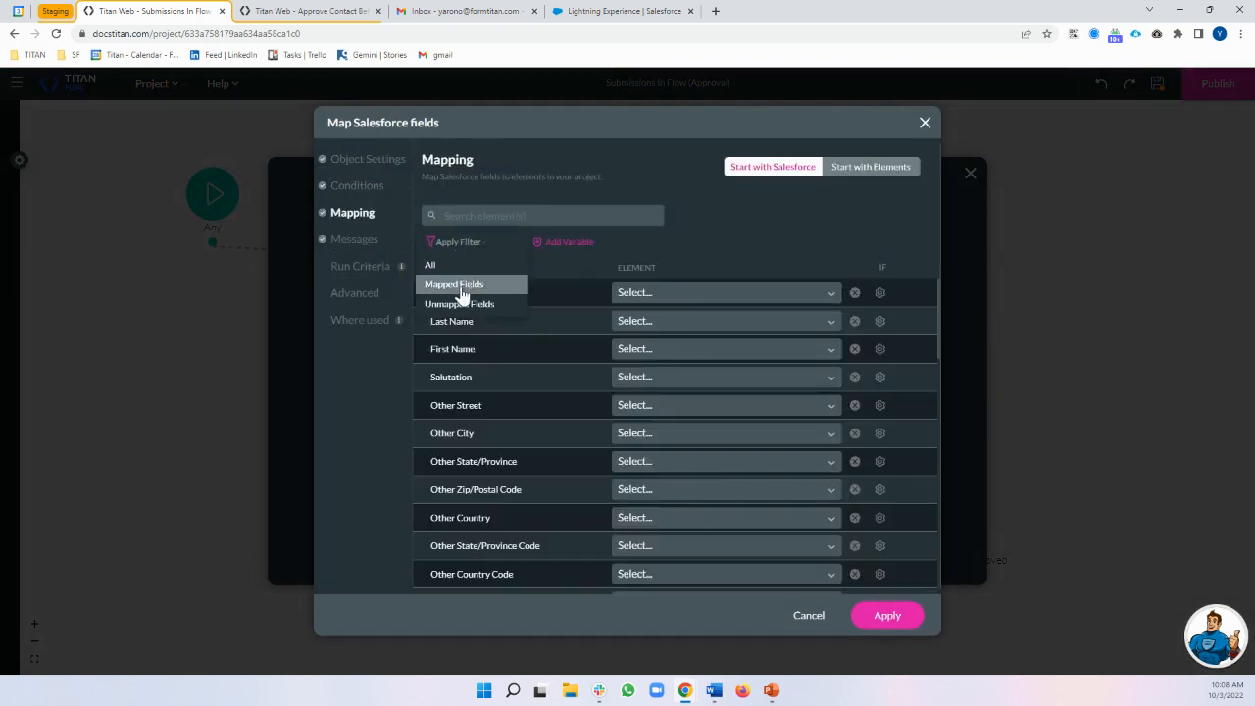
left_click(457, 283)
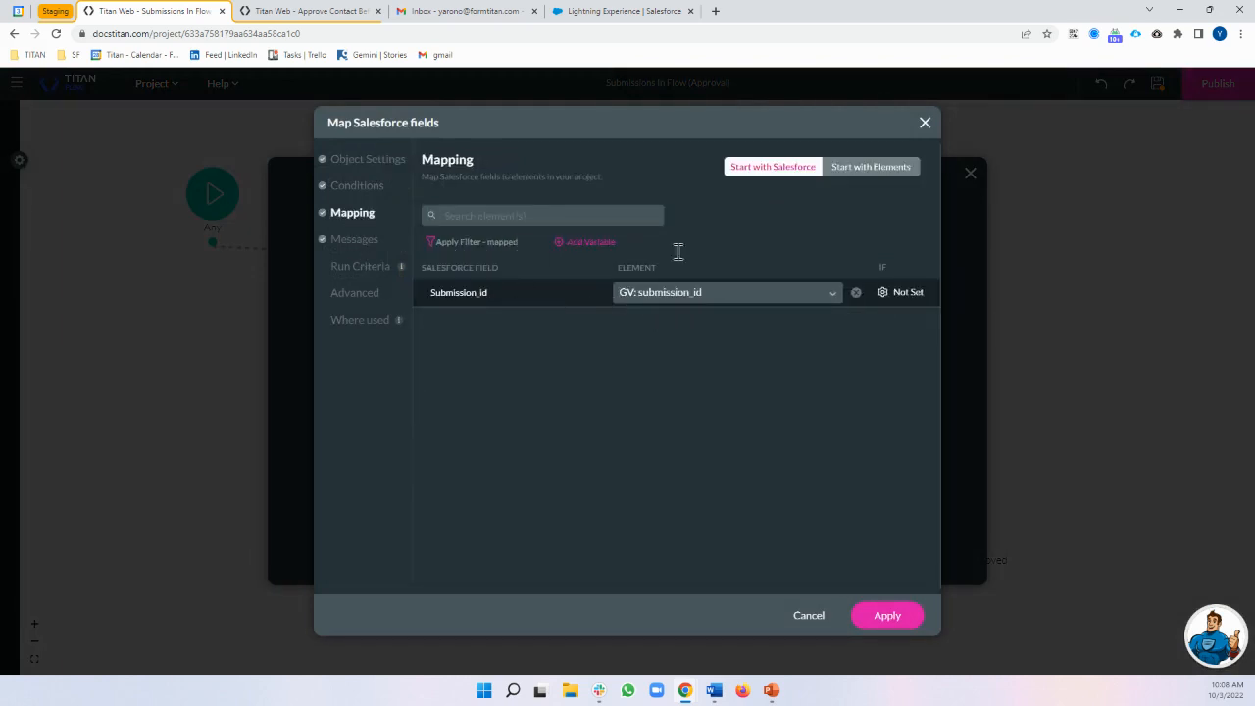
left_click(925, 124)
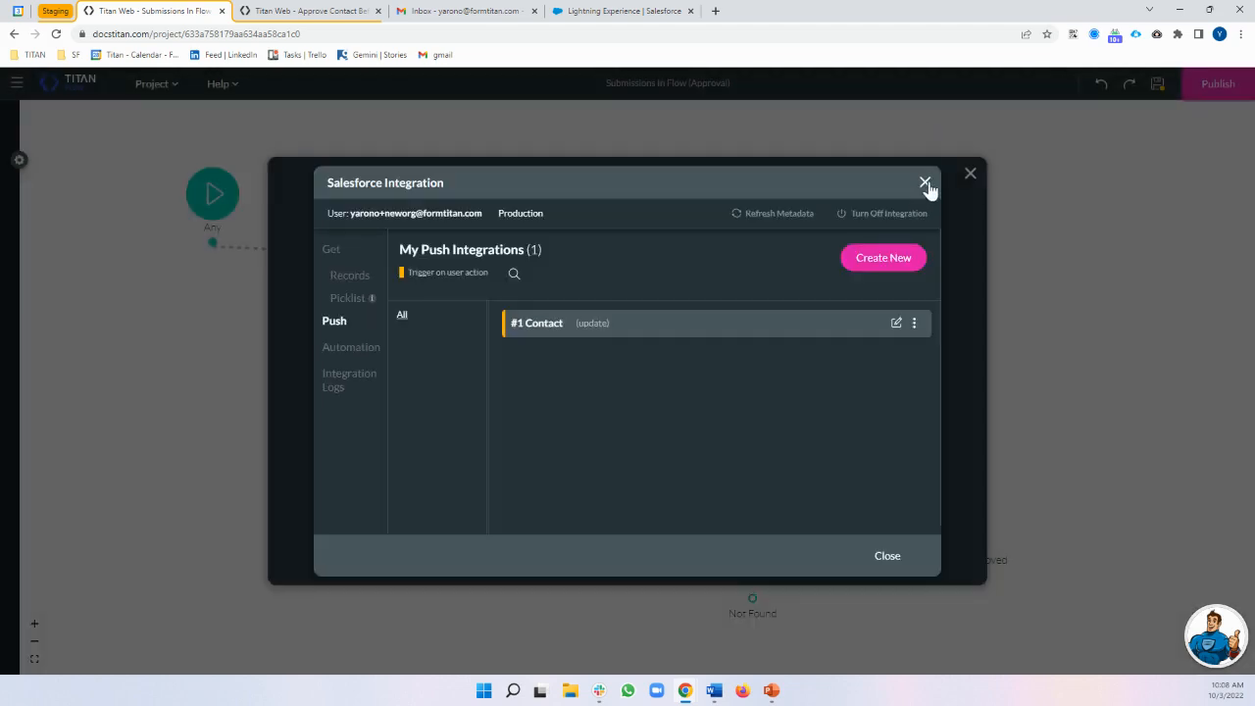
left_click(929, 187)
Bring the Approval and Email for Approved nodes into view and open the email node's editor
left_click_drag(805, 354, 680, 255)
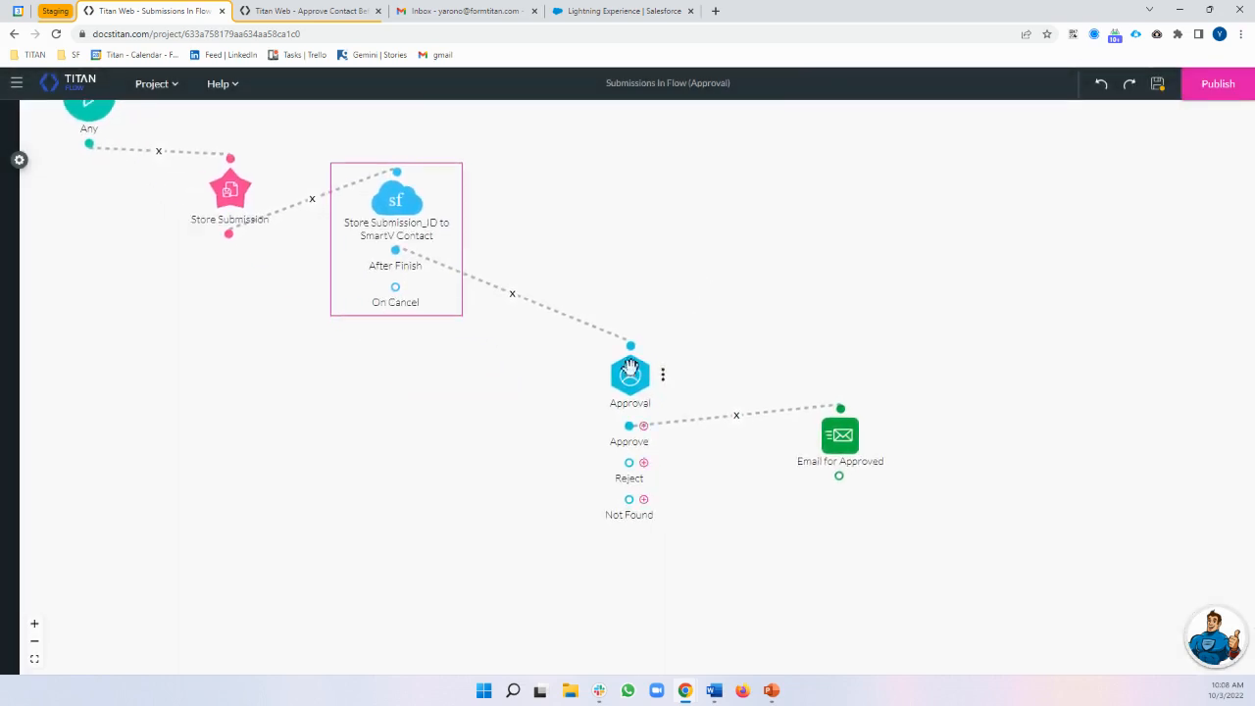
left_click(640, 377)
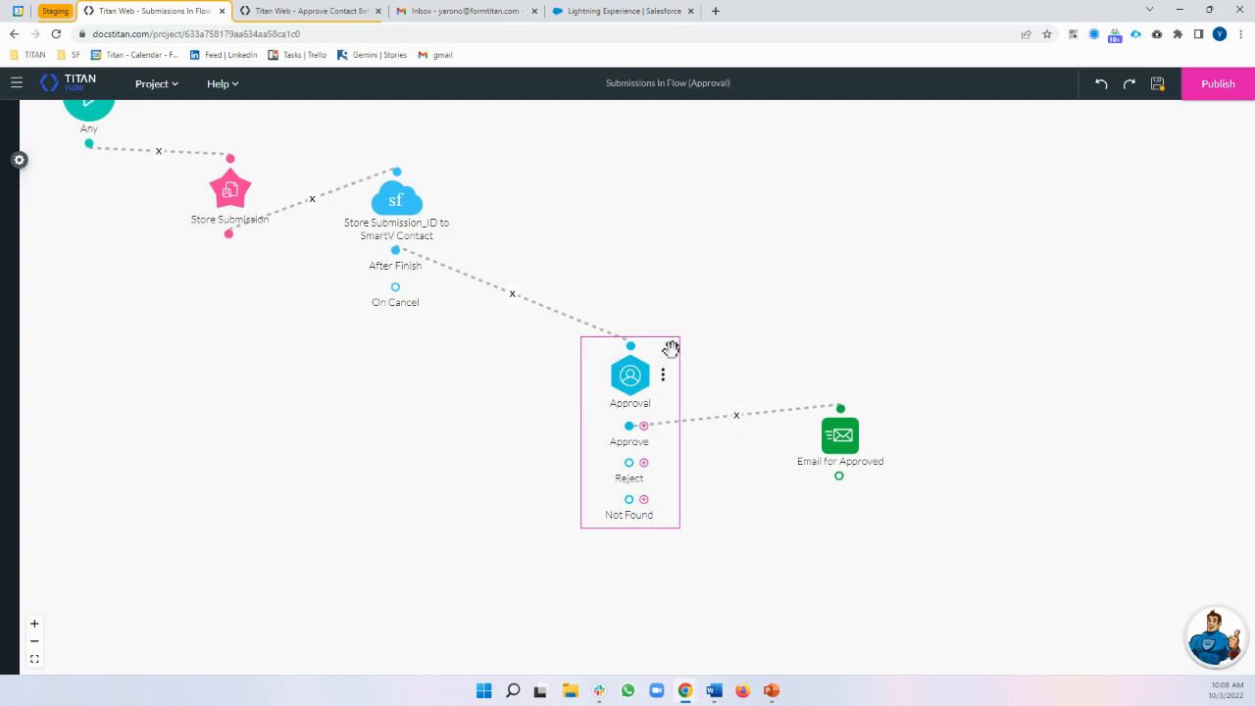
left_click(831, 444)
left_click(871, 436)
left_click(914, 423)
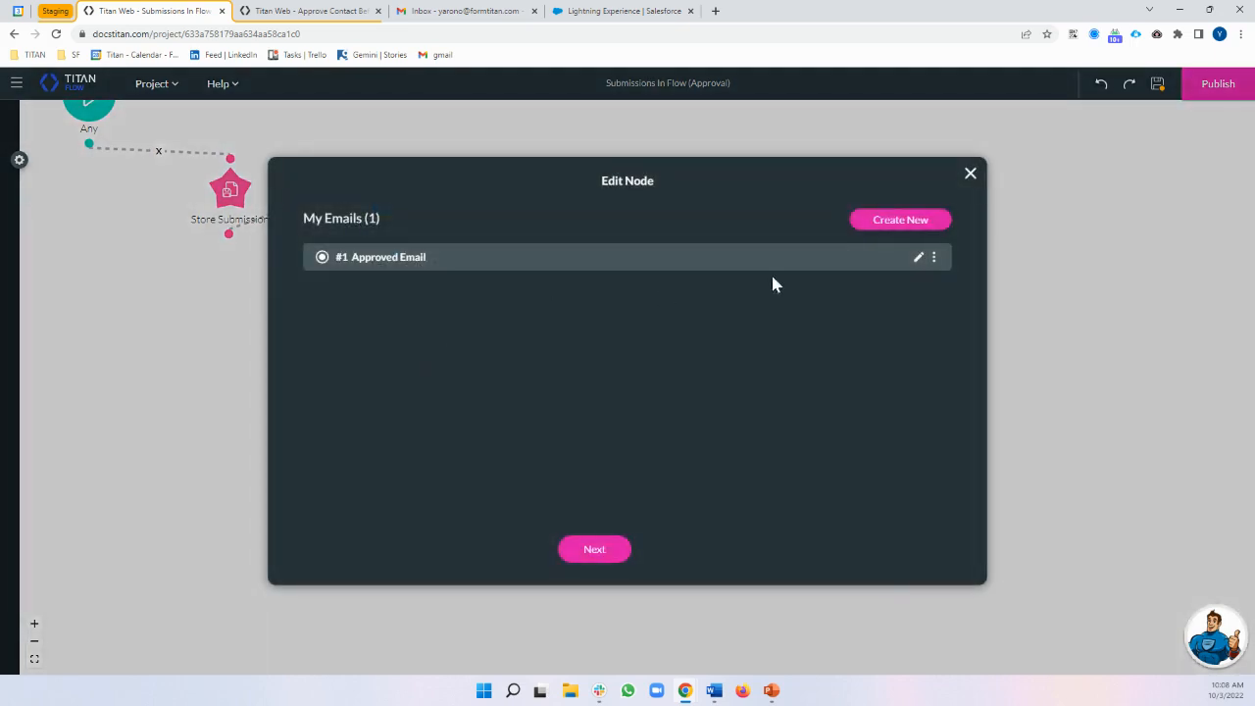
left_click(917, 257)
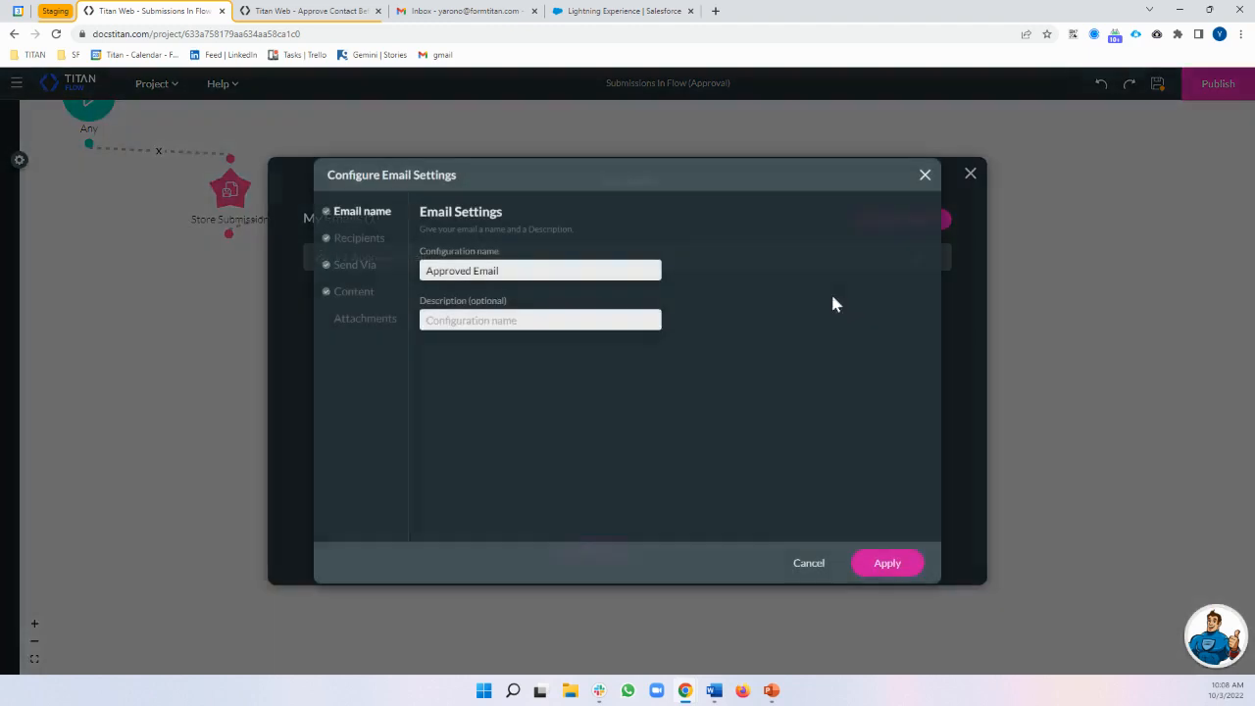
left_click(359, 240)
left_click(357, 267)
left_click(359, 296)
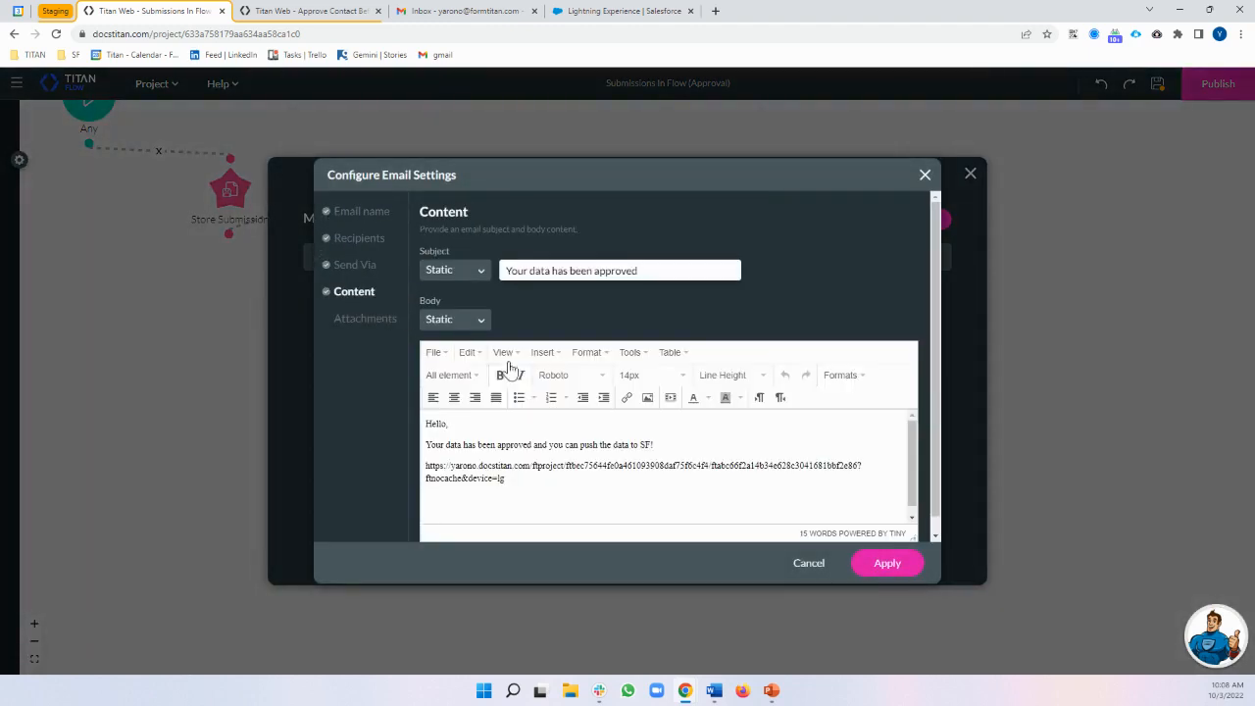
left_click_drag(535, 474, 406, 462)
left_click(623, 515)
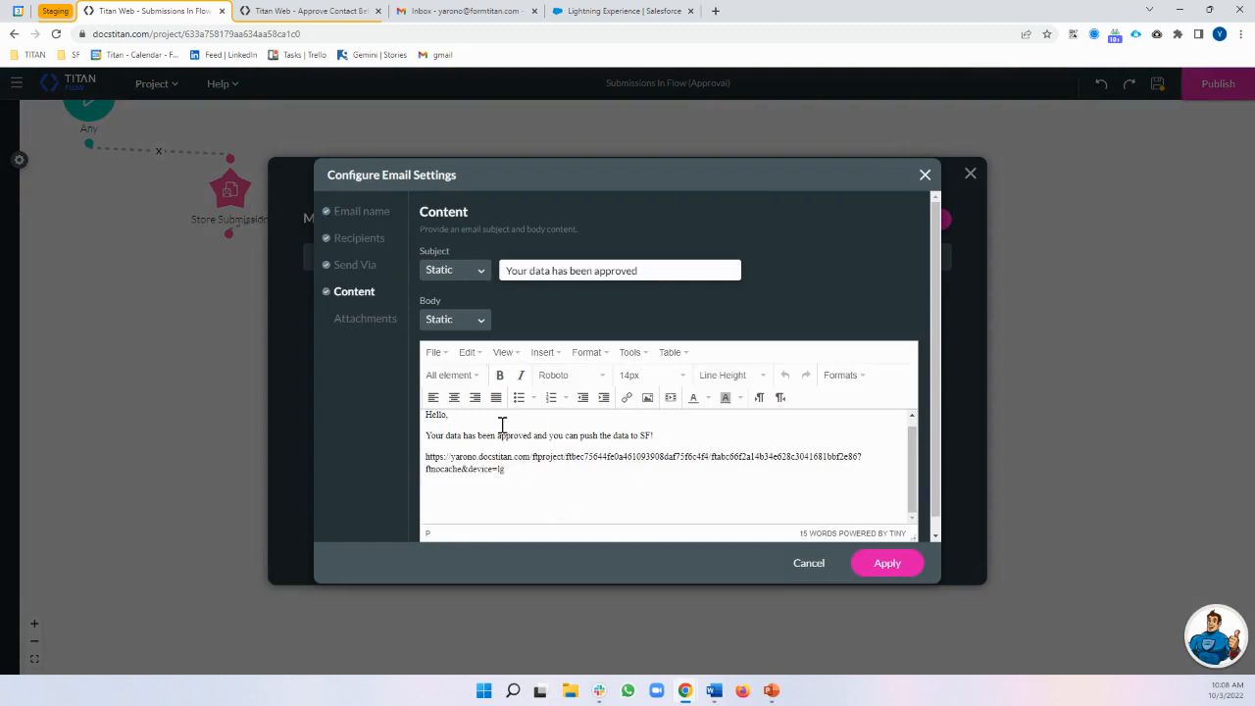
left_click(882, 577)
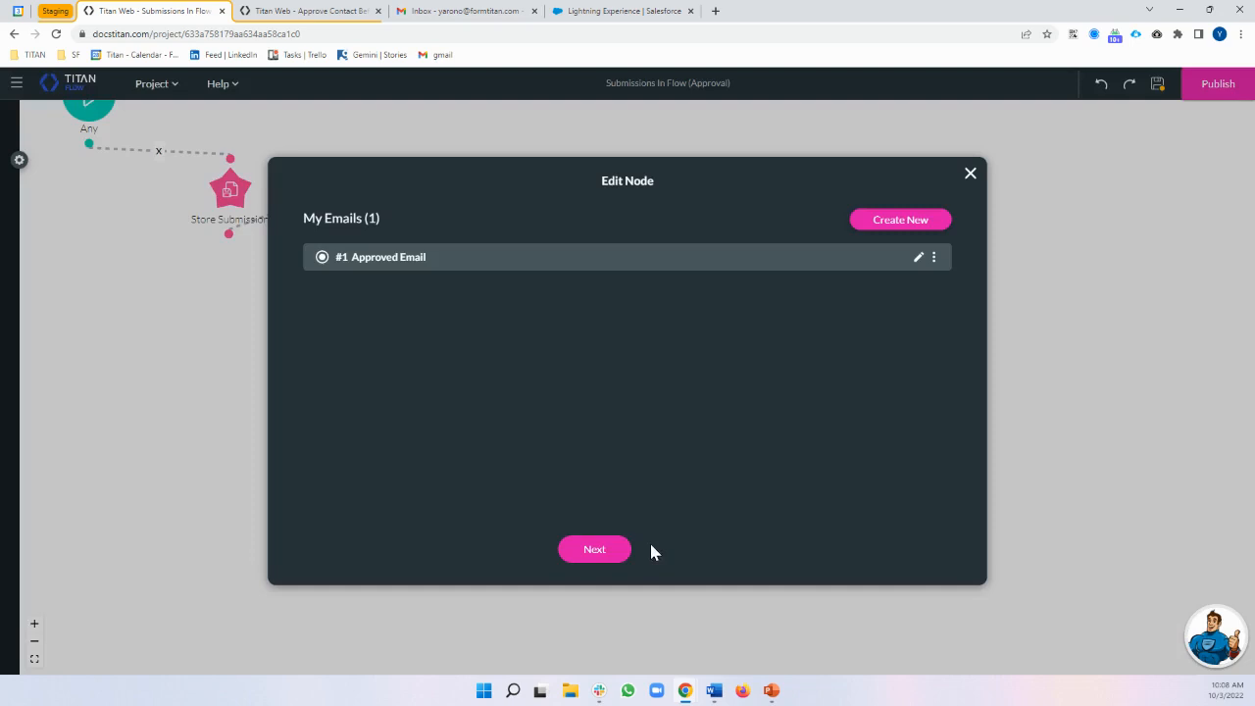
left_click(624, 549)
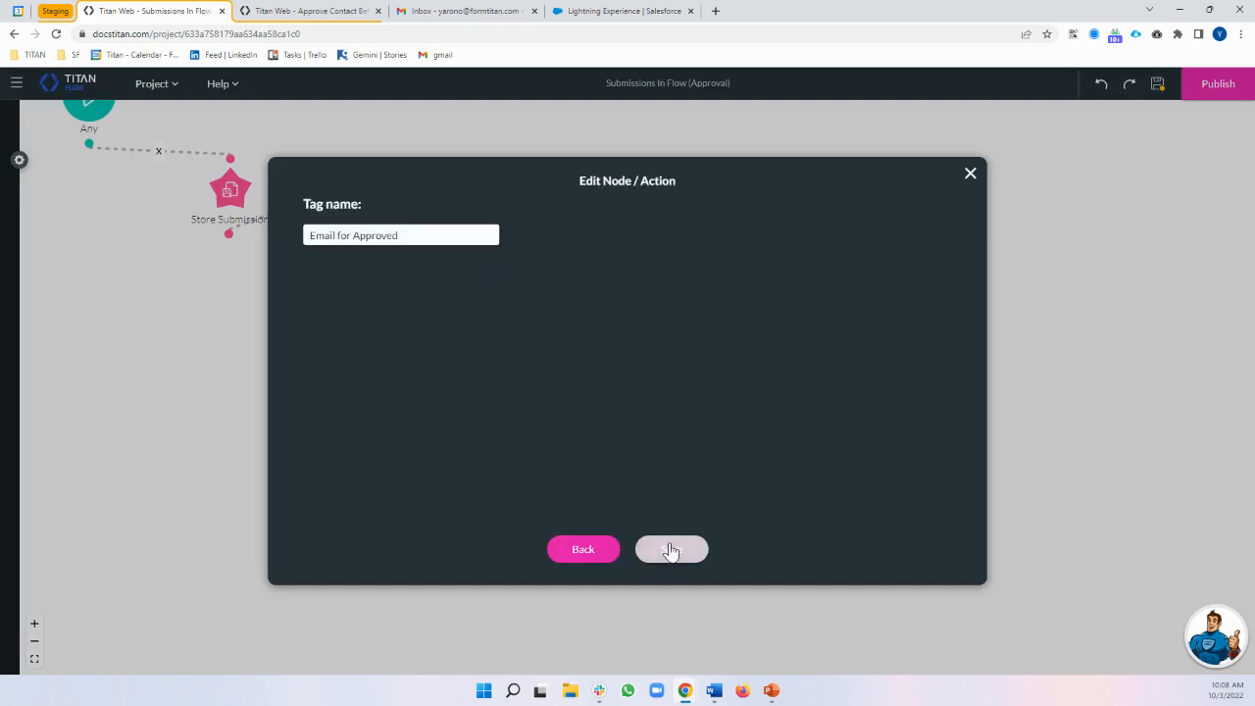
left_click(673, 551)
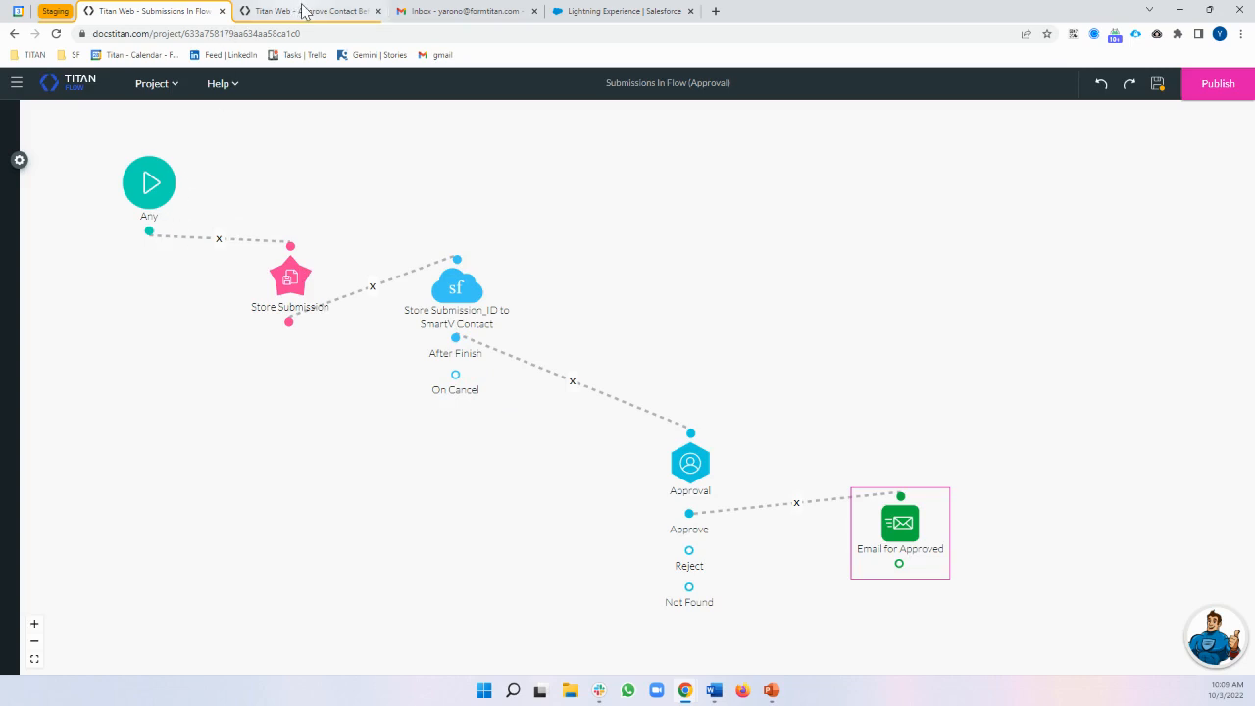
Add a Submissions action node after the start node and set it to Load
mouse_move(302, 11)
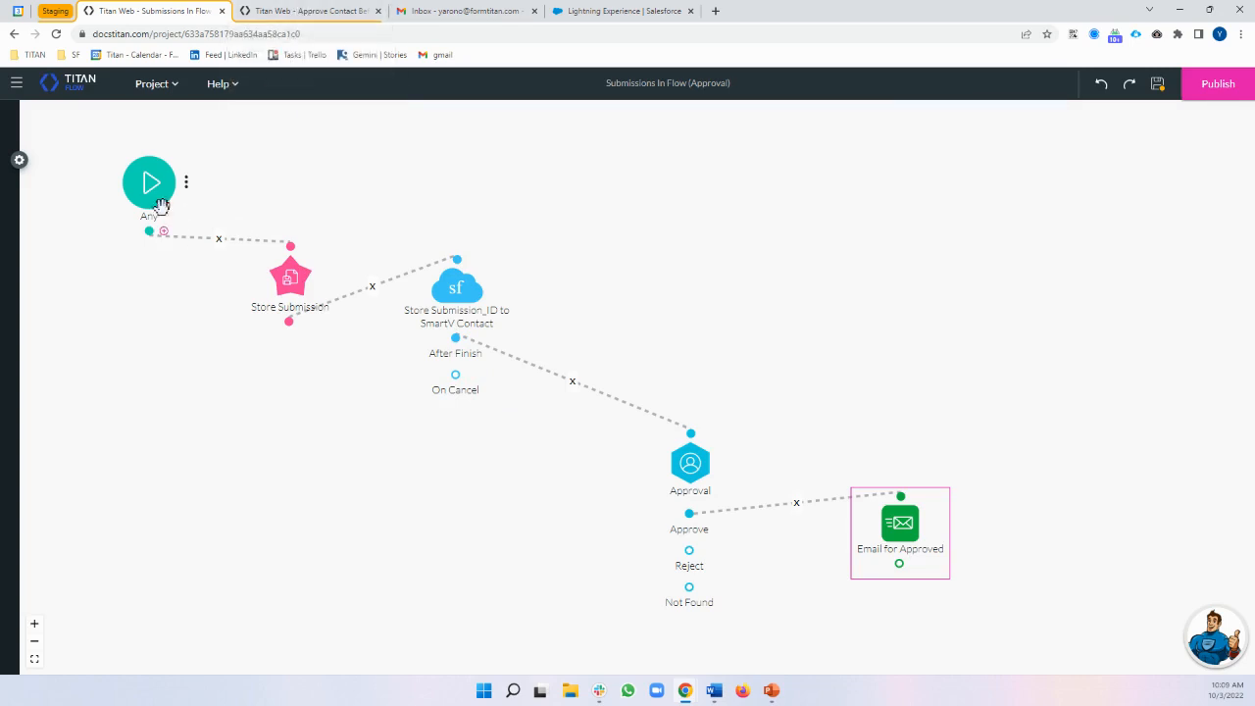
left_click(167, 241)
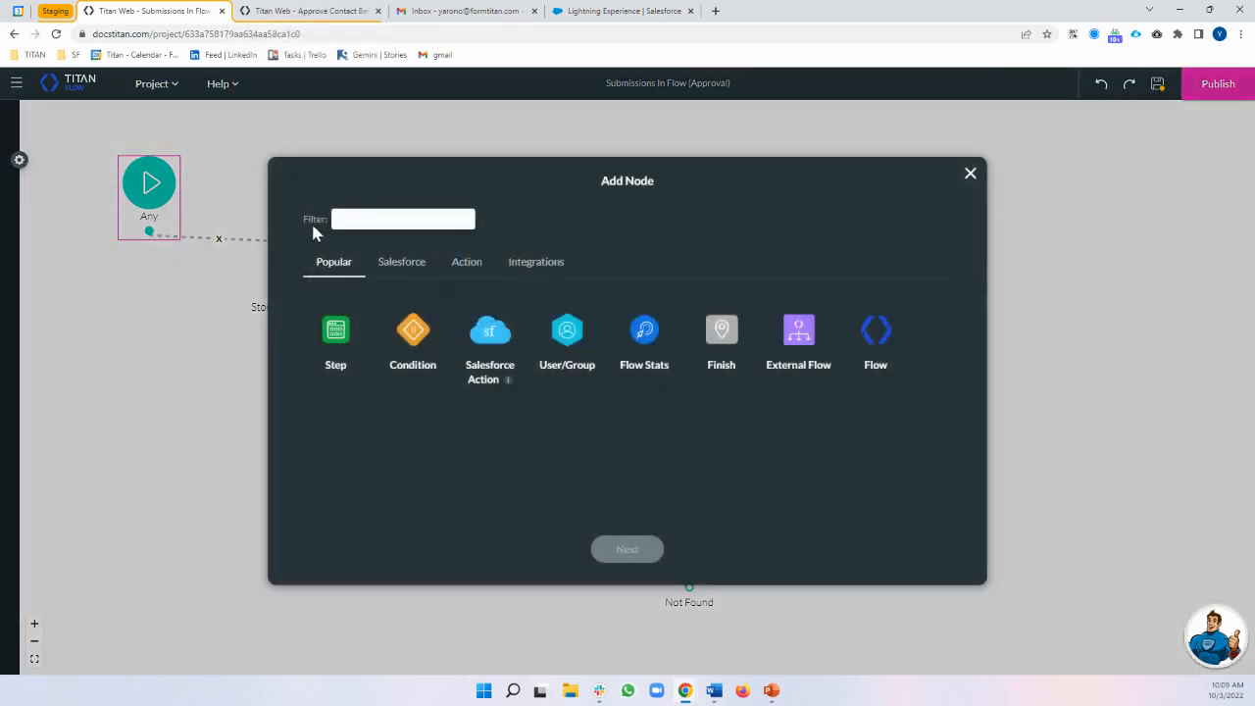
left_click(417, 271)
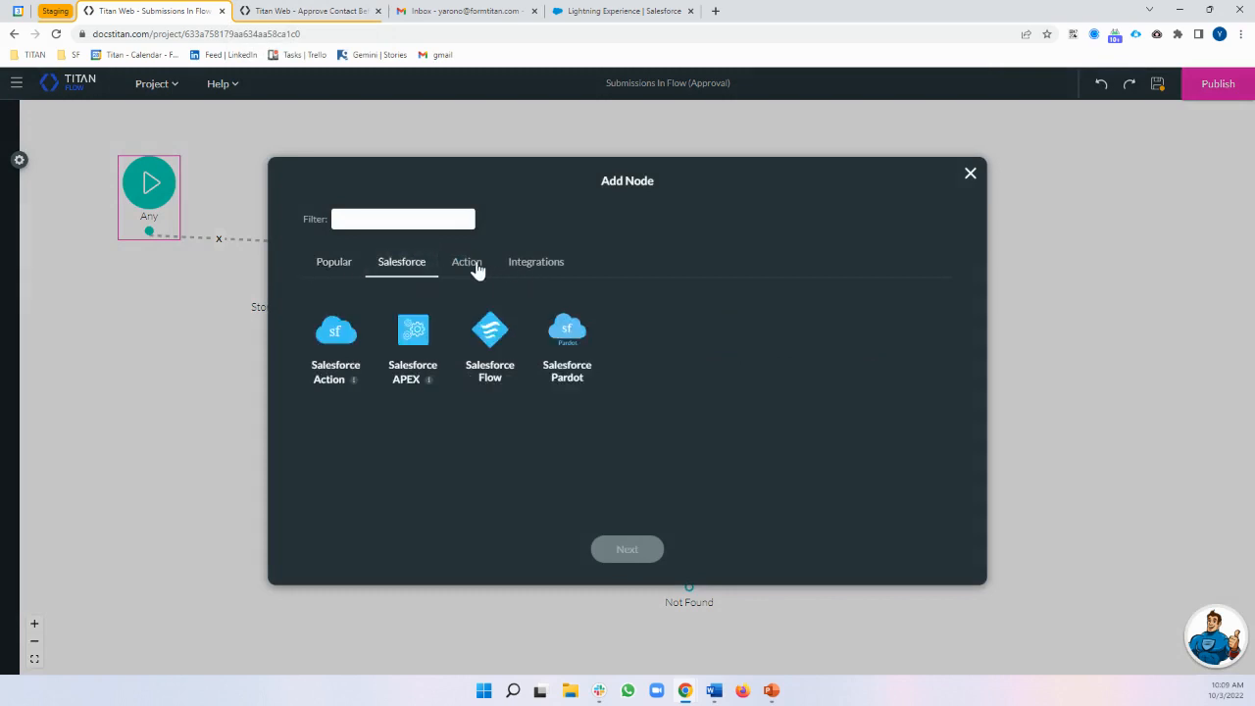
left_click(470, 270)
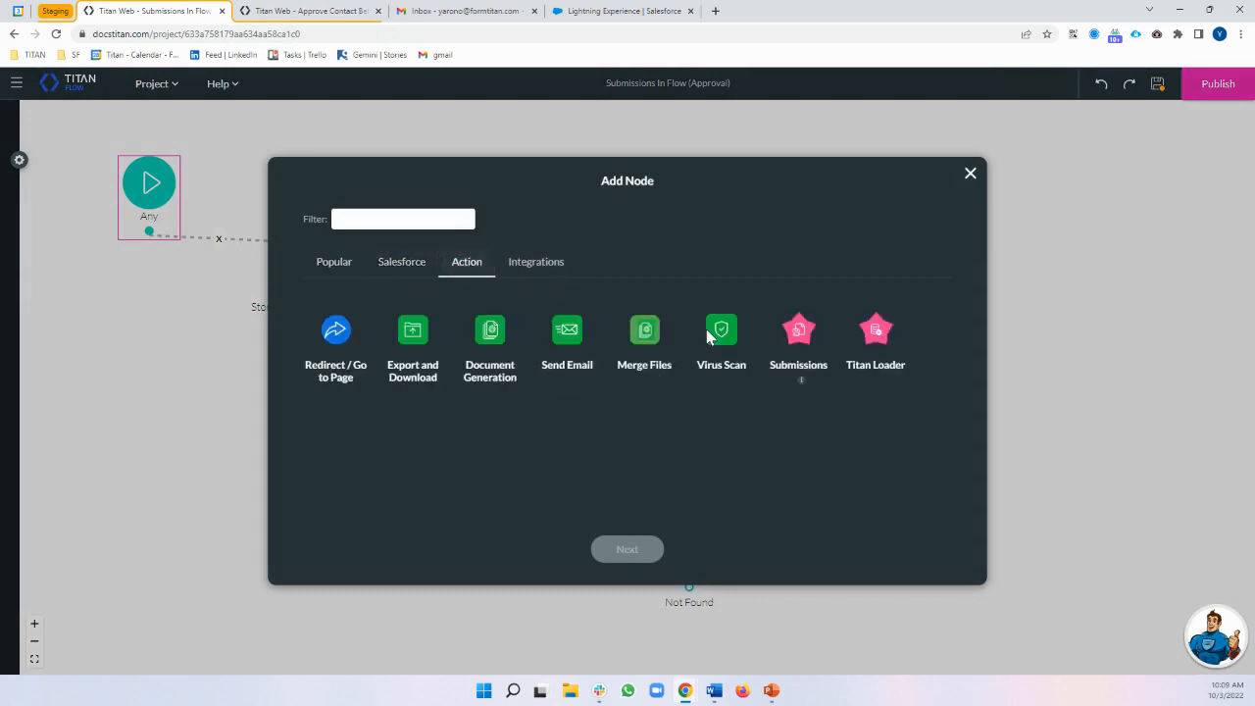
left_click(790, 338)
left_click(653, 547)
left_click(376, 278)
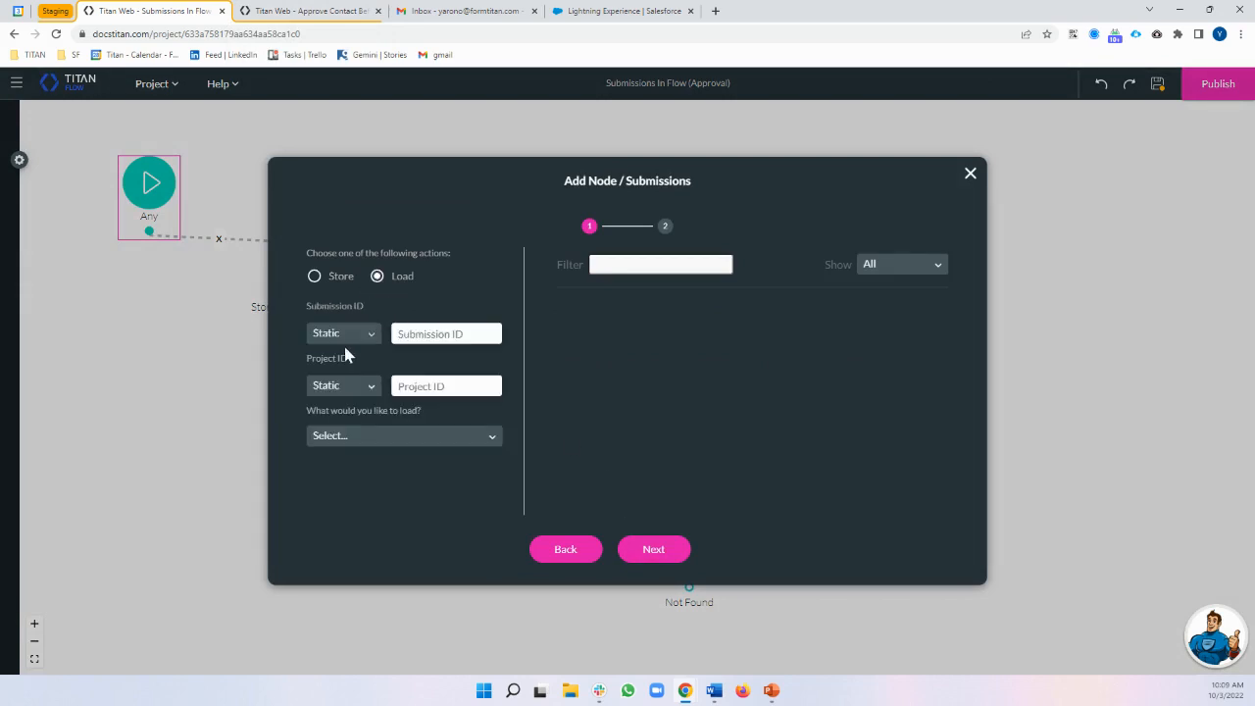
Set Submission ID to Field [GV / submission_id] and paste the project ID as a static value
left_click(371, 336)
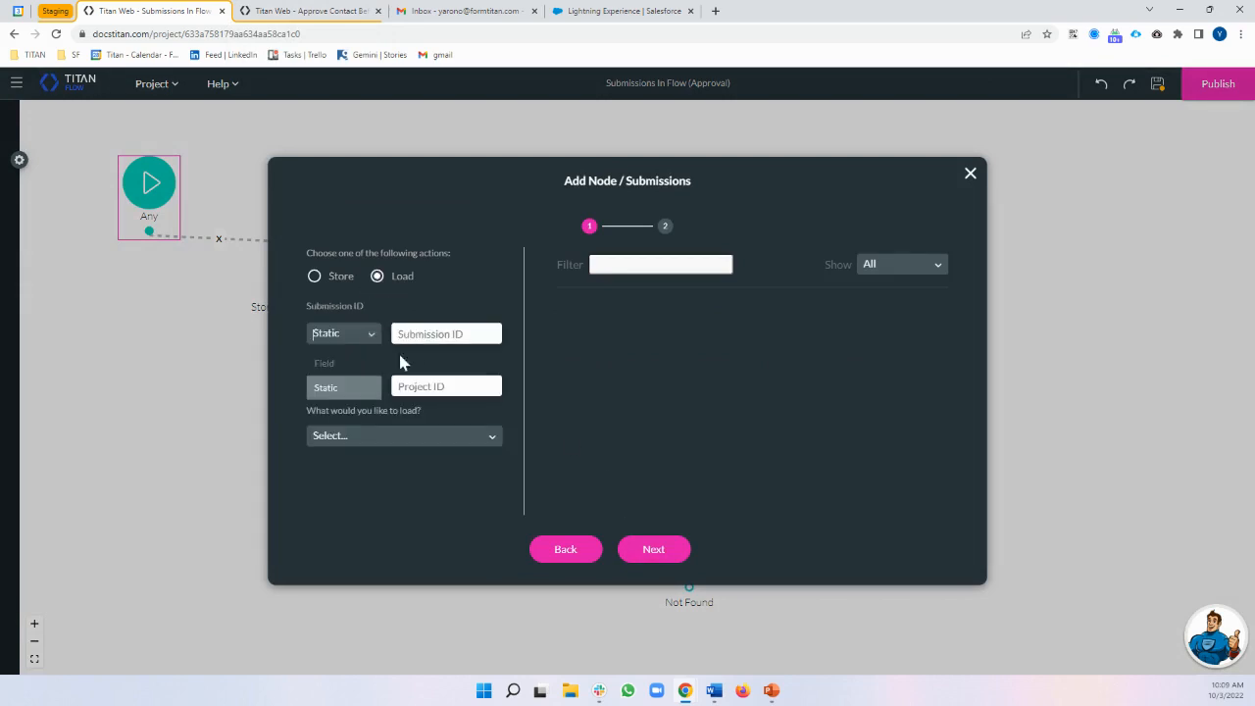
left_click(357, 361)
left_click(435, 338)
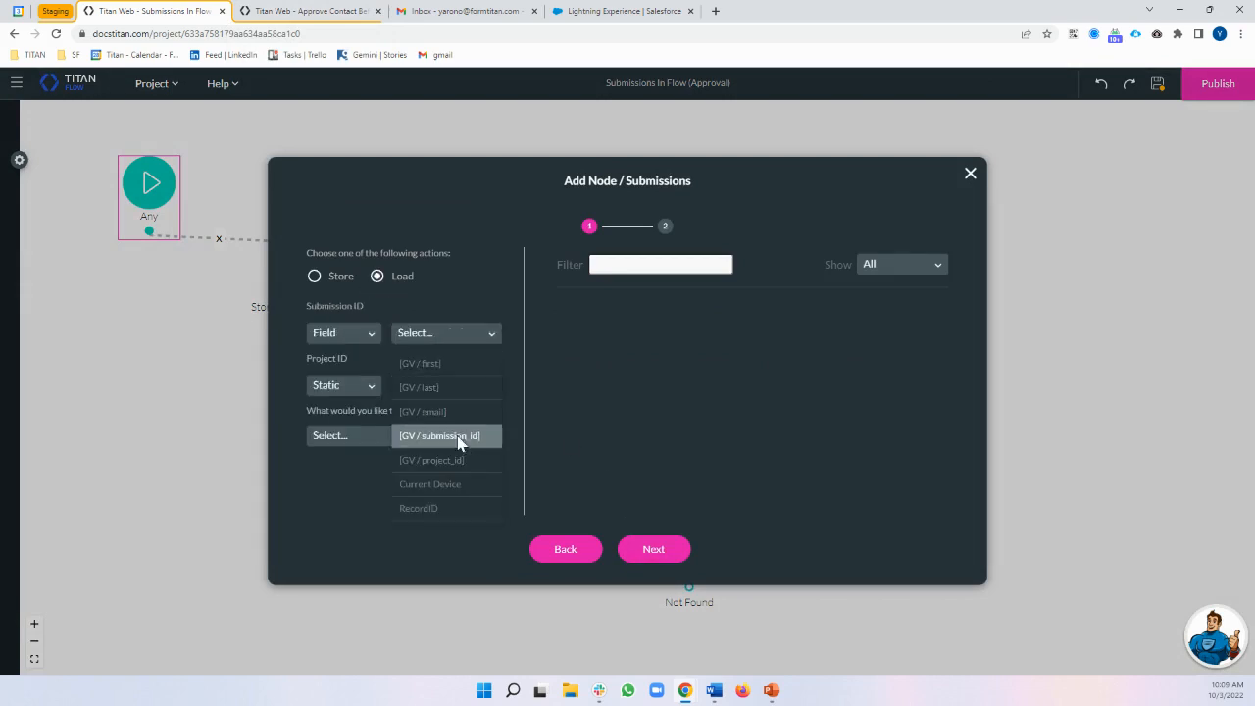
left_click(457, 436)
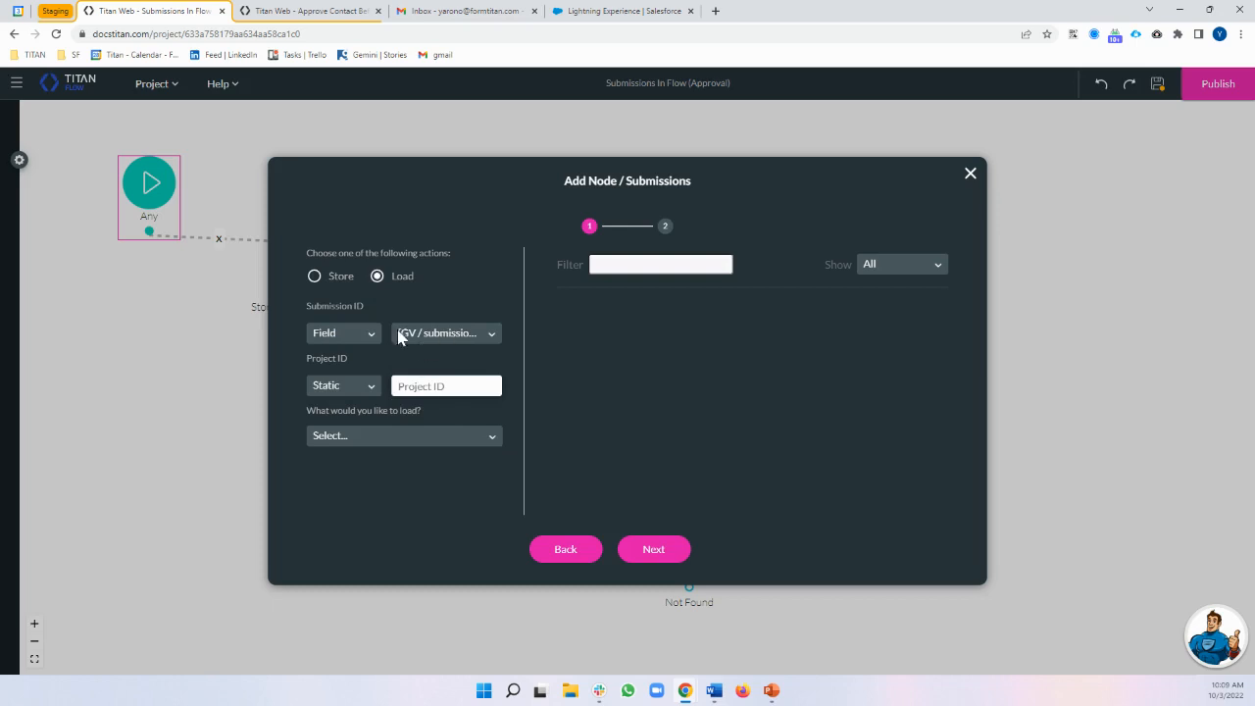
left_click(366, 388)
left_click(452, 349)
double_click(242, 35)
key("ctrl+c")
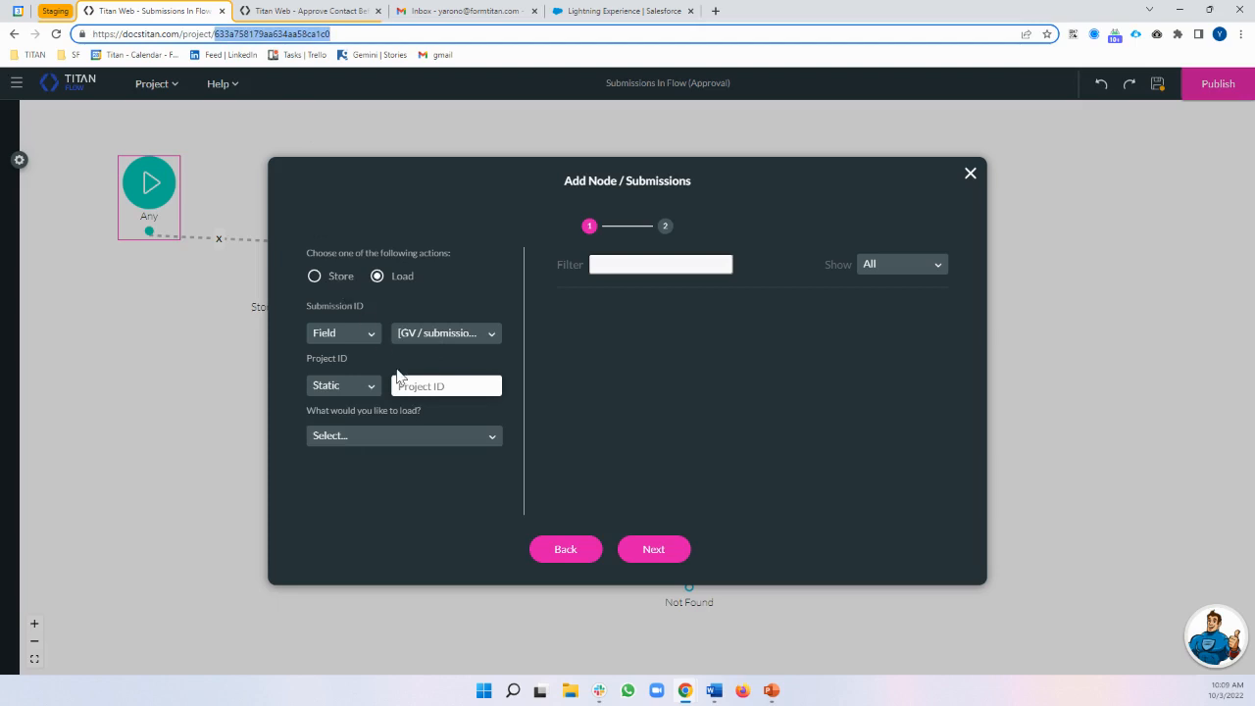
left_click(402, 385)
key("ctrl+v")
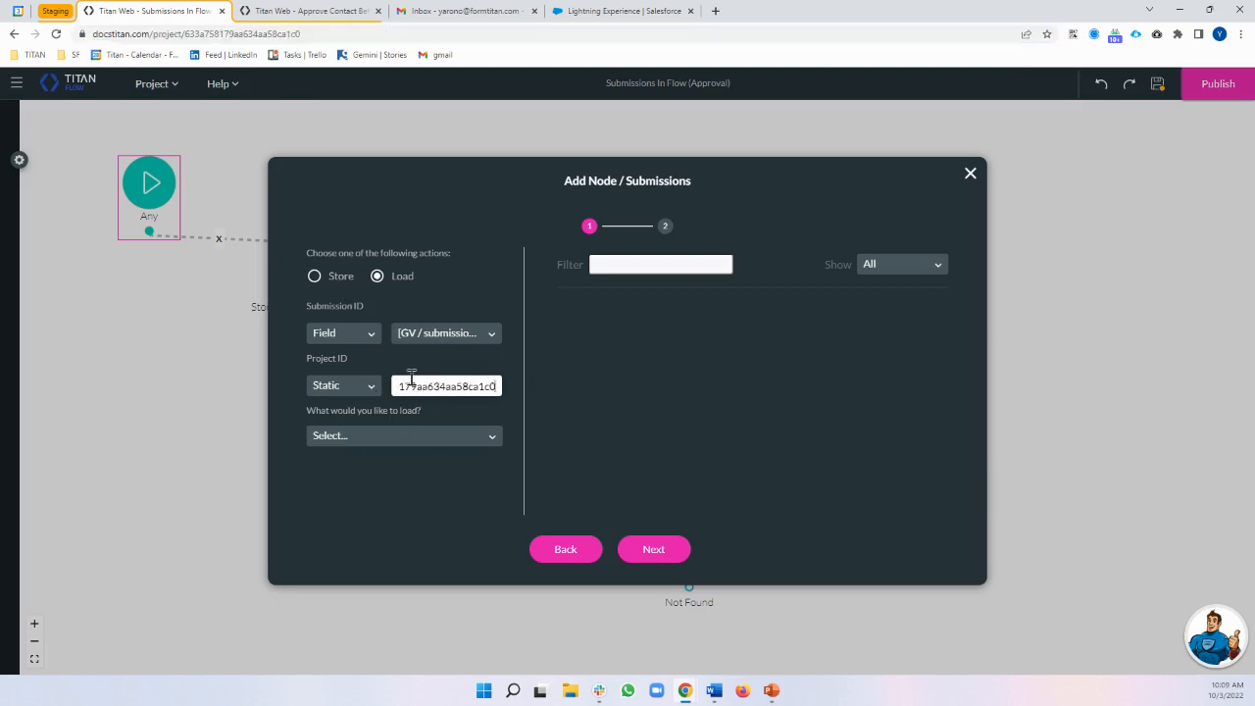
Choose On Page as what to load, close the dialog and pan the canvas
left_click(364, 437)
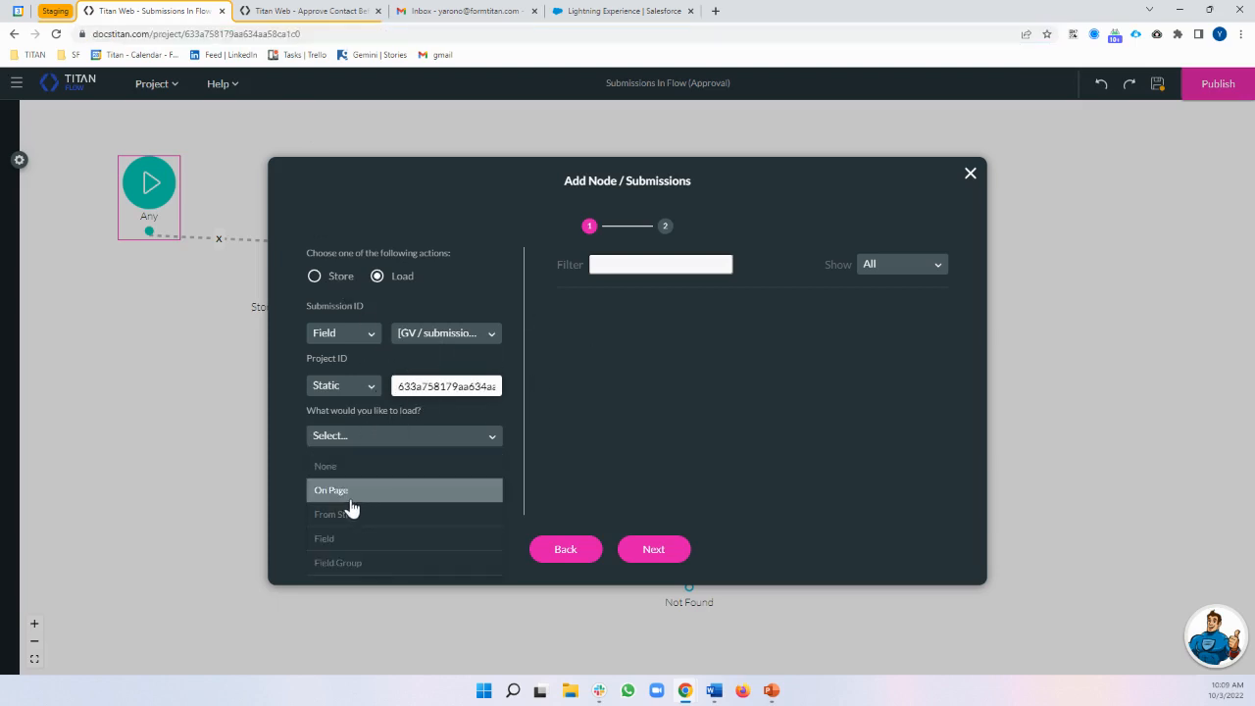
left_click(388, 492)
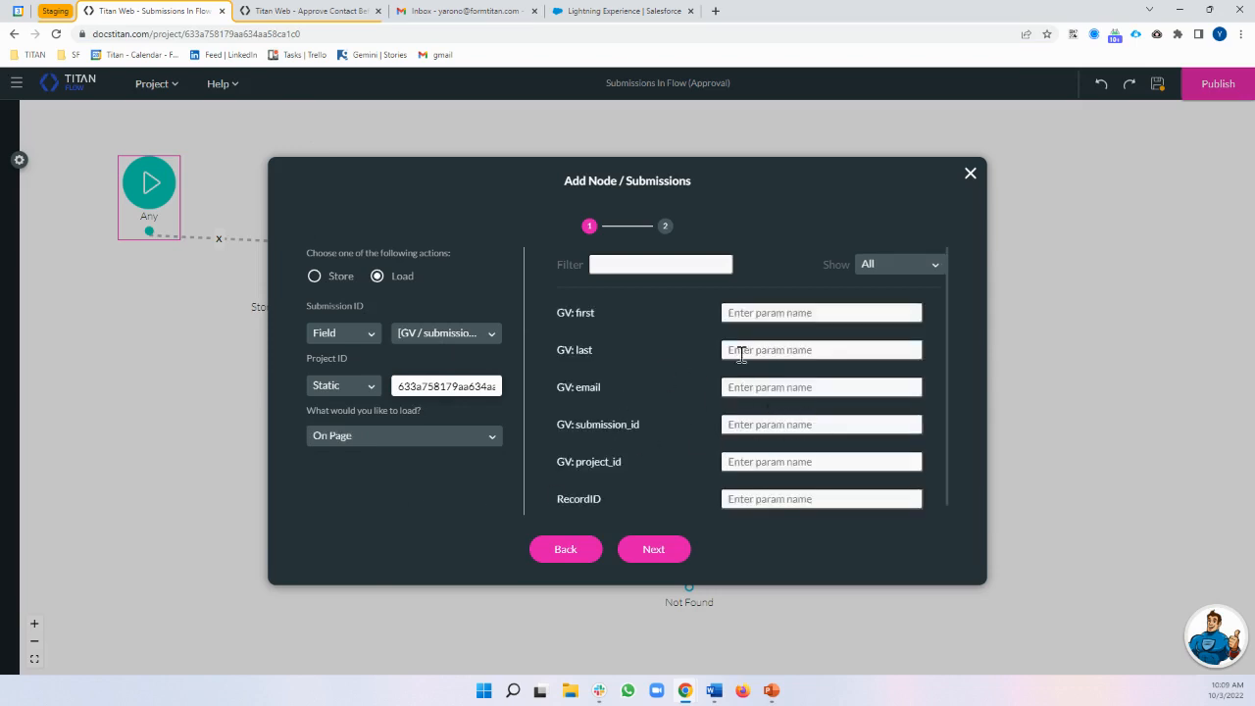
left_click(970, 173)
left_click_drag(593, 289, 530, 263)
Open the home page's Conditions flow in Configure Actions and edit its Load Submissions step
left_click(351, 12)
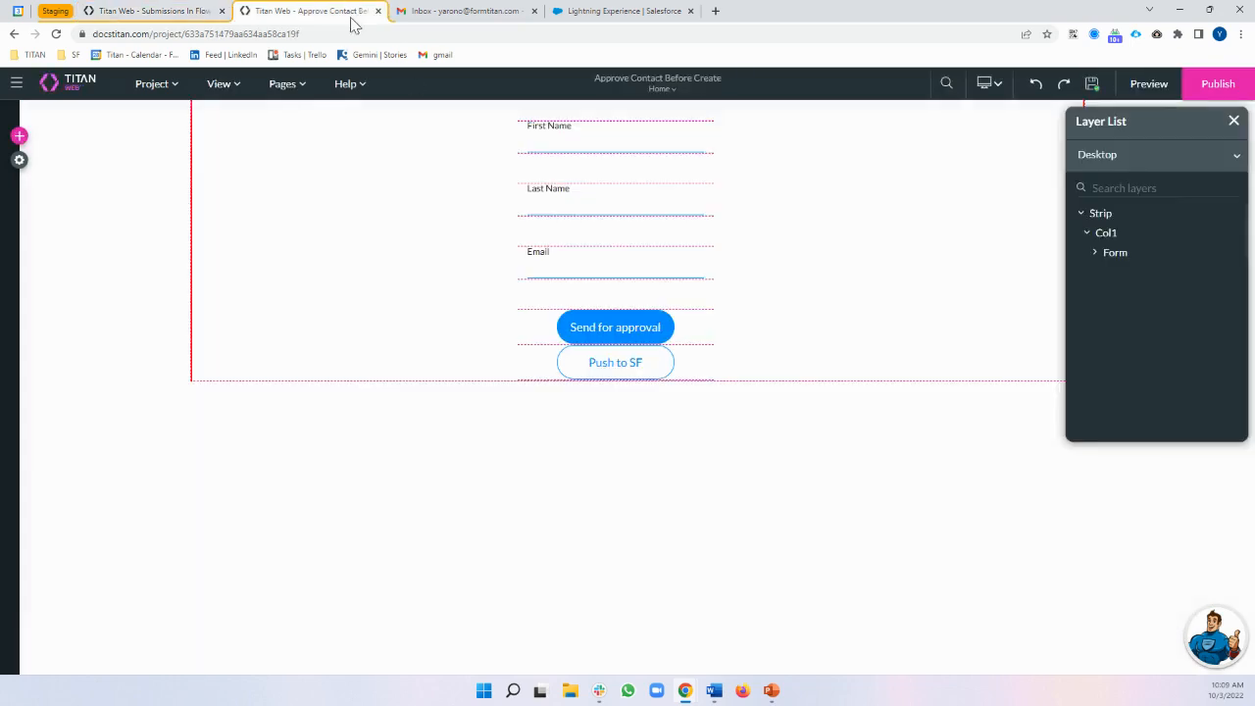
left_click(283, 85)
left_click(373, 116)
left_click(519, 365)
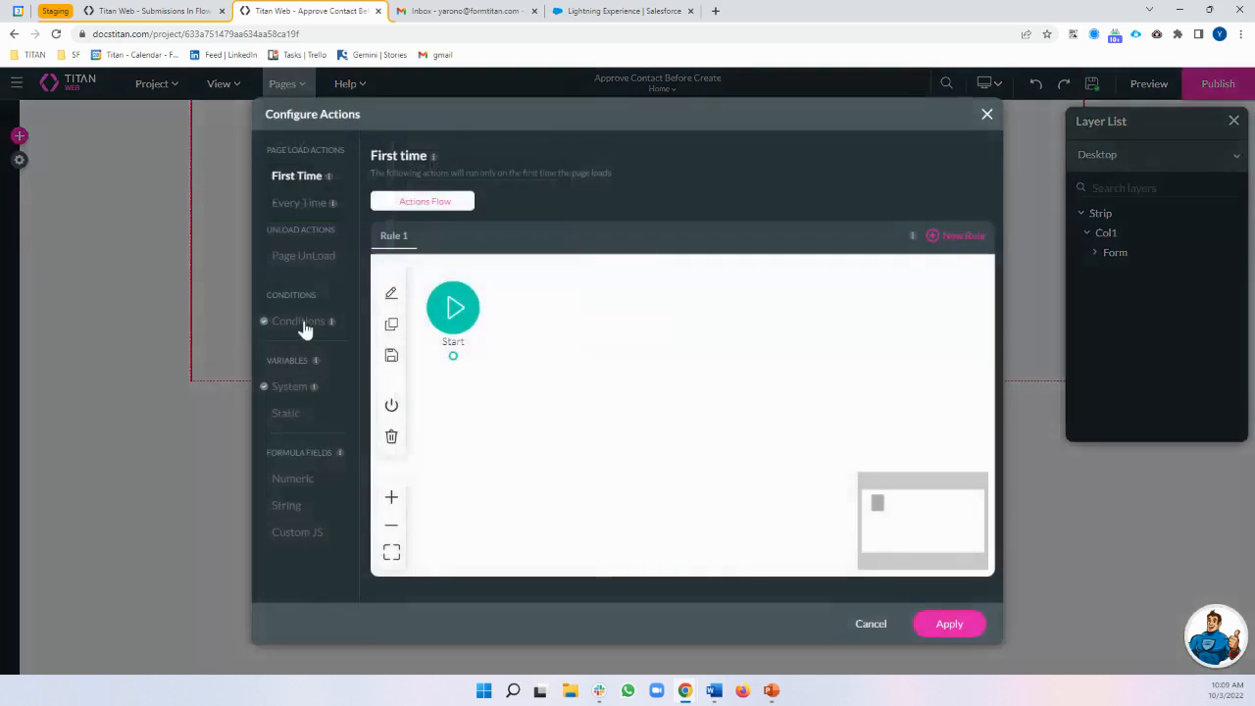
left_click(300, 323)
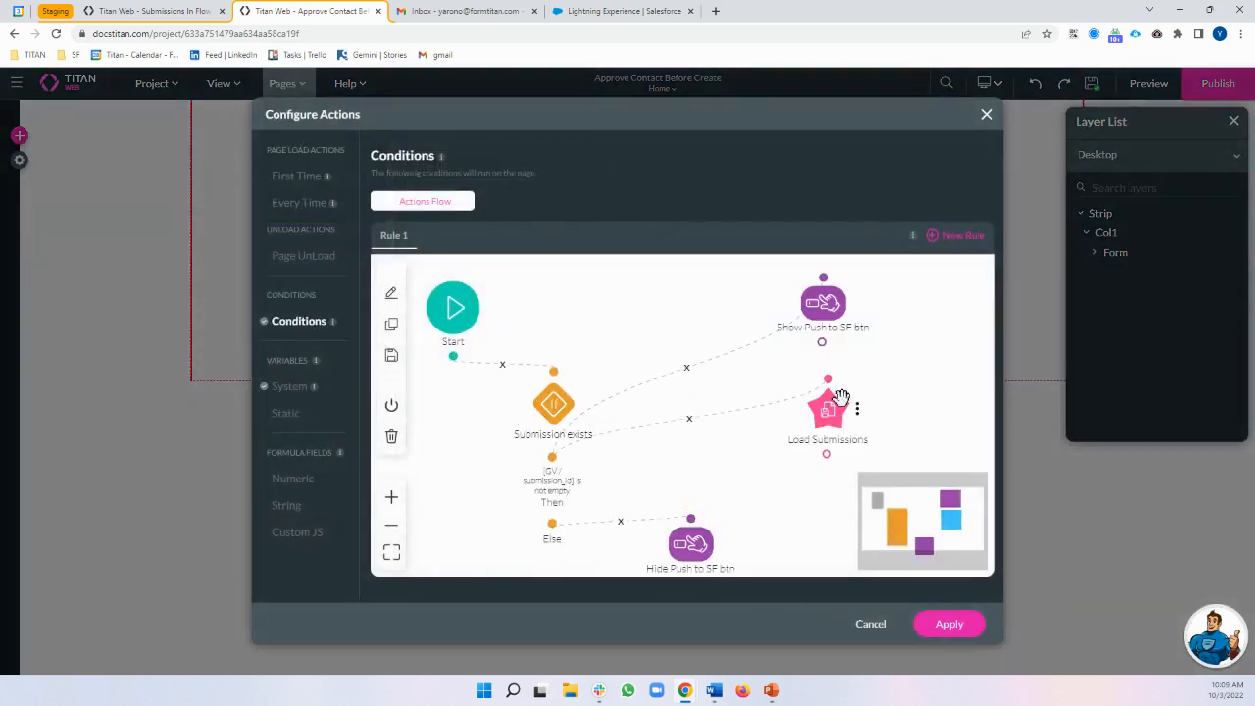
double_click(841, 406)
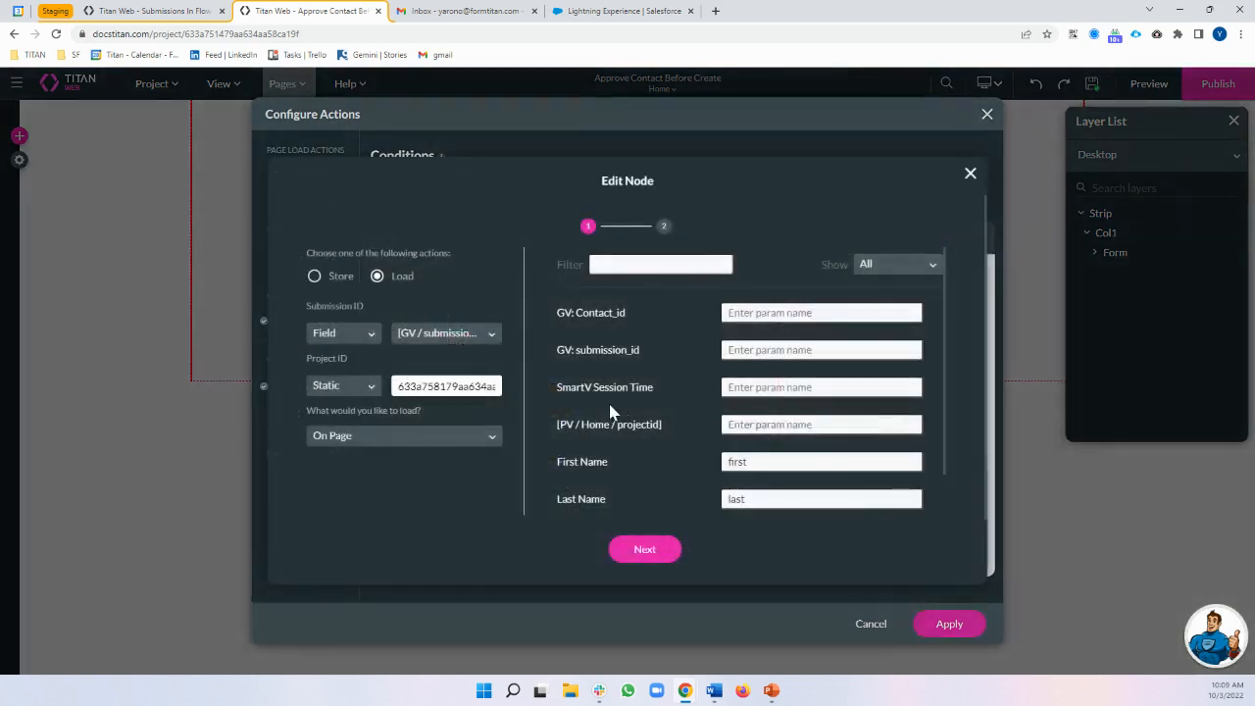
Inspect the step's Project ID value, comparing it with the Submissions In Flow tab
double_click(431, 387)
left_click(477, 384)
double_click(417, 388)
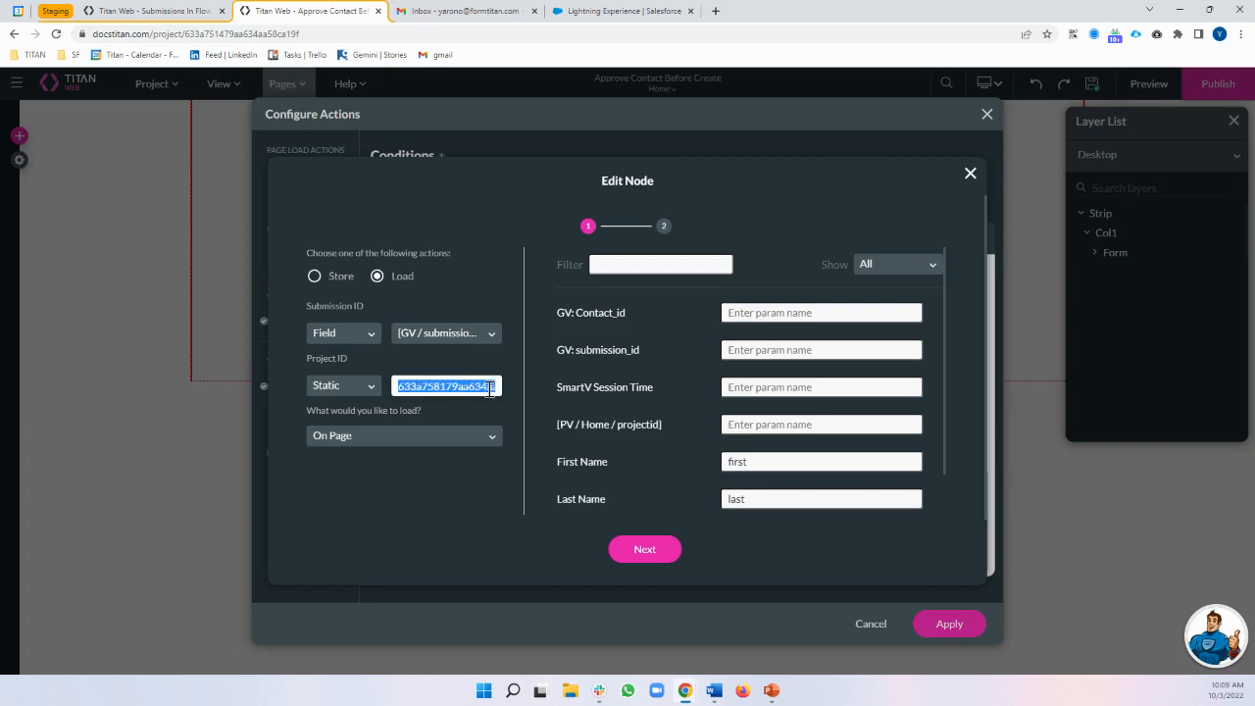
left_click_drag(315, 359, 427, 374)
left_click(454, 384)
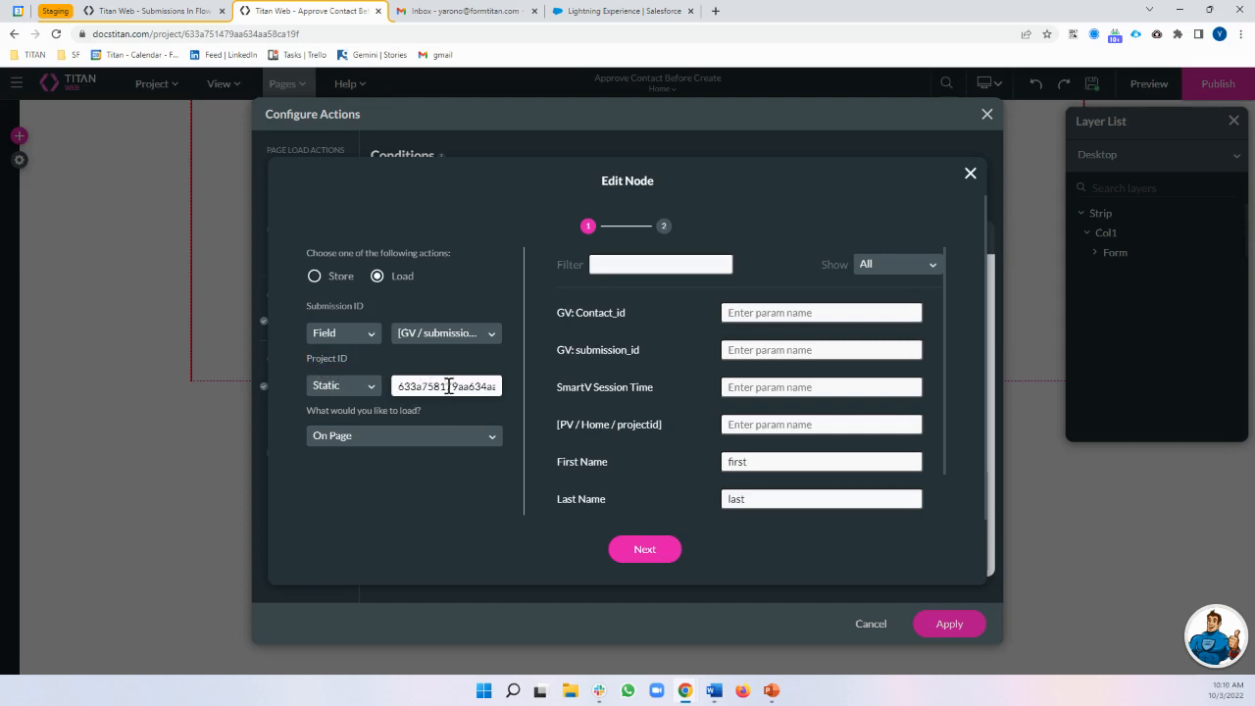
left_click(147, 11)
left_click(301, 11)
Set the Submission ID to [GV / submission_id], finish the step and apply the conditions flow
left_click(450, 337)
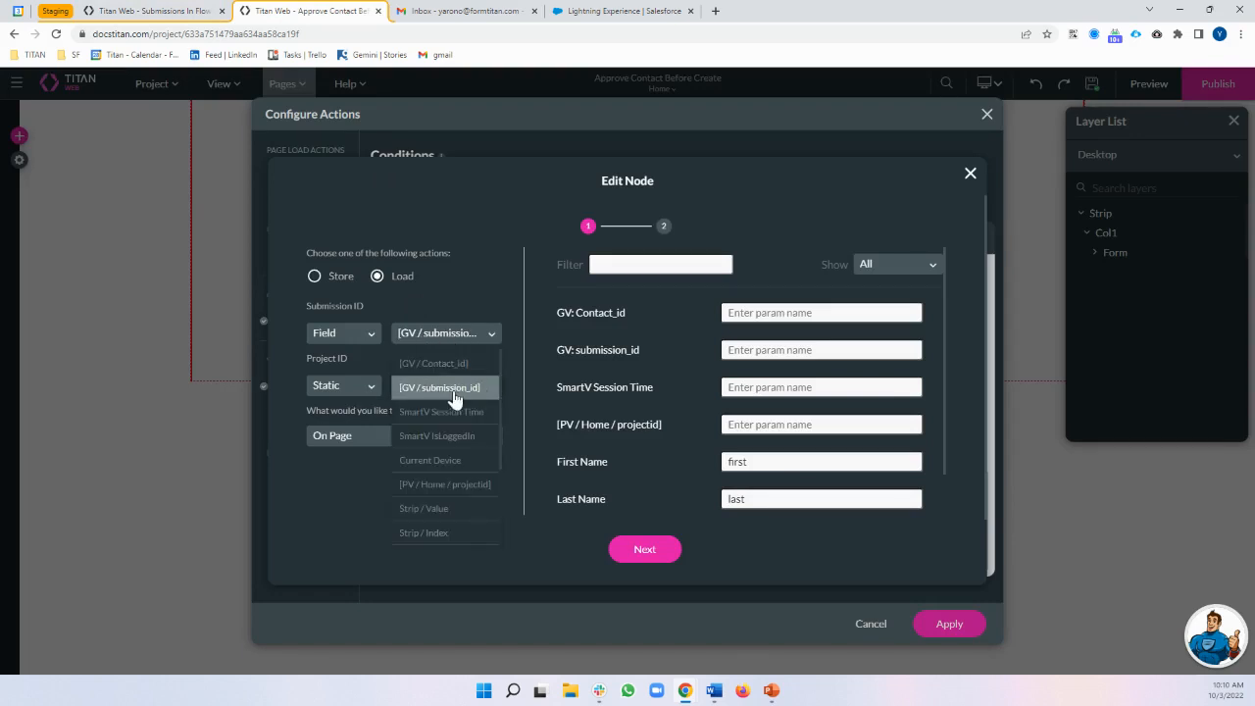
left_click(453, 390)
left_click(663, 555)
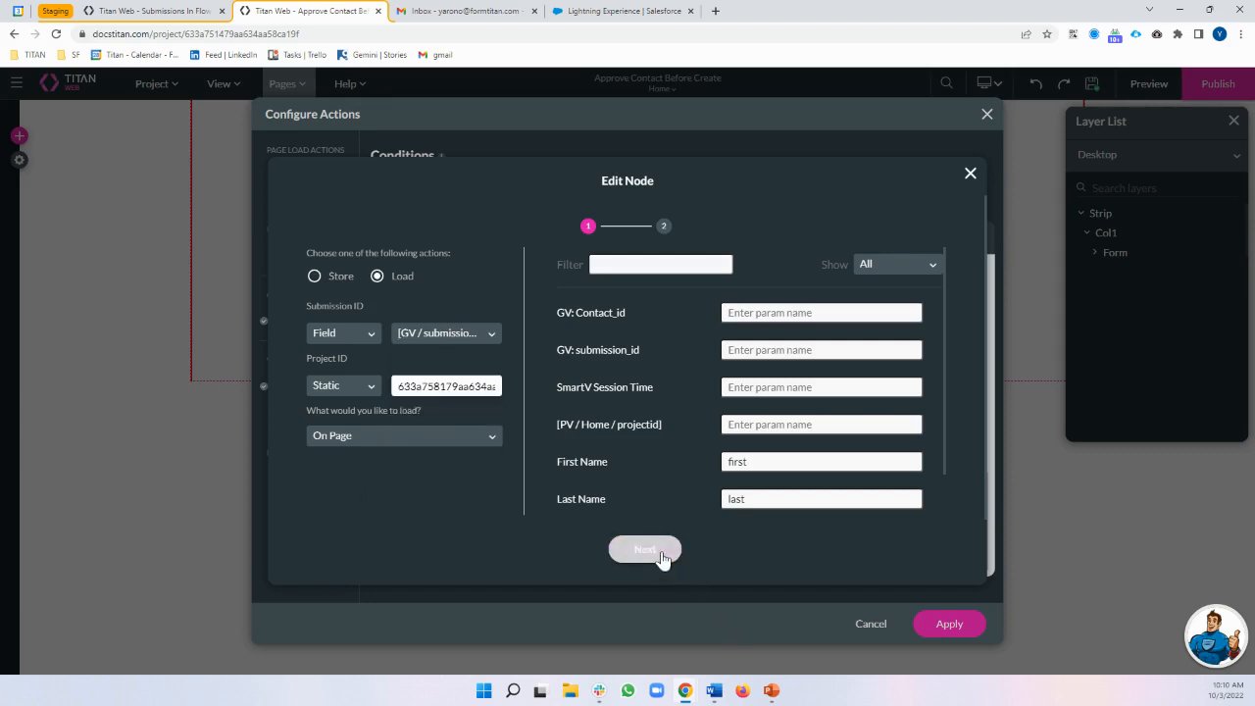
left_click(673, 549)
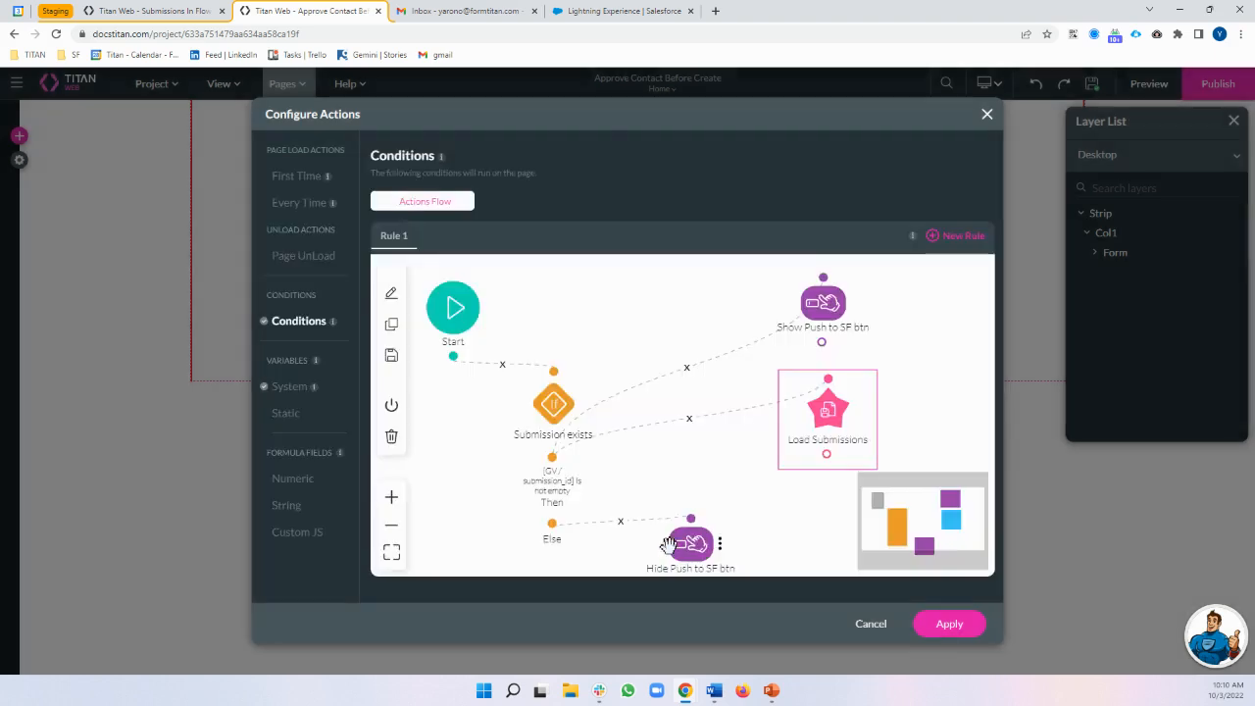
left_click(949, 627)
left_click(298, 430)
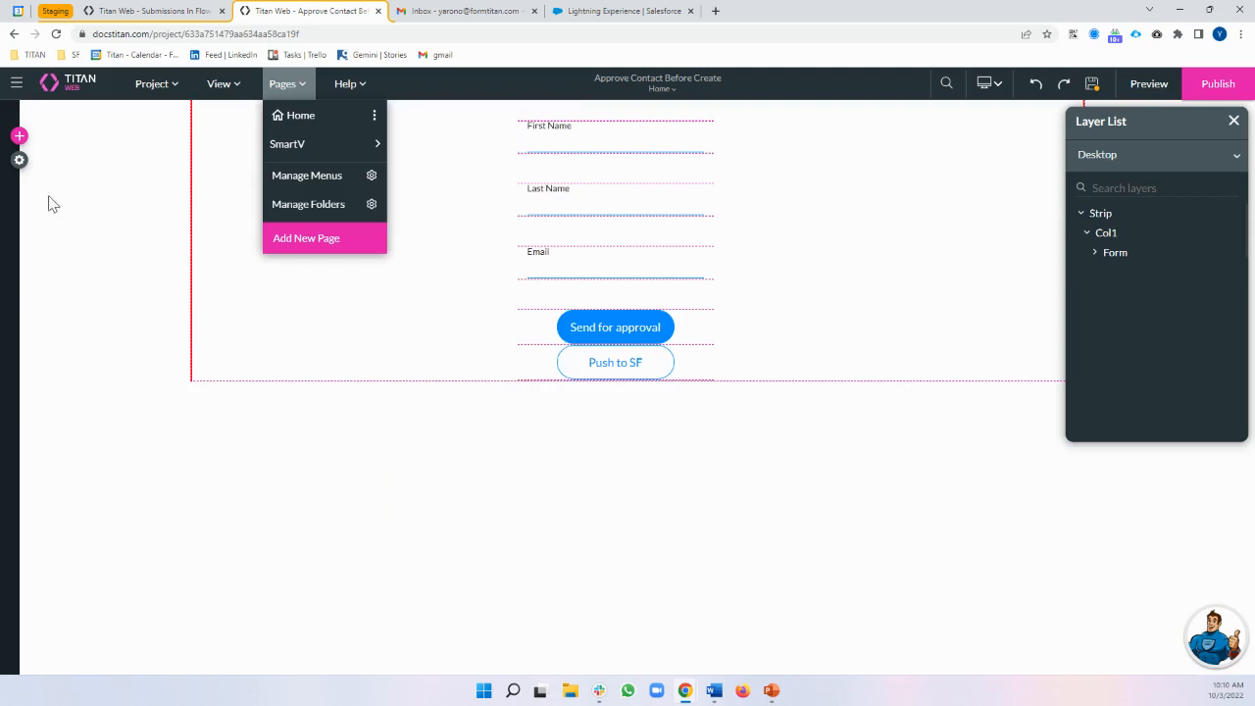
Regenerate the SmartV login in User Access with Contact_id and submission_id parameters
left_click(19, 160)
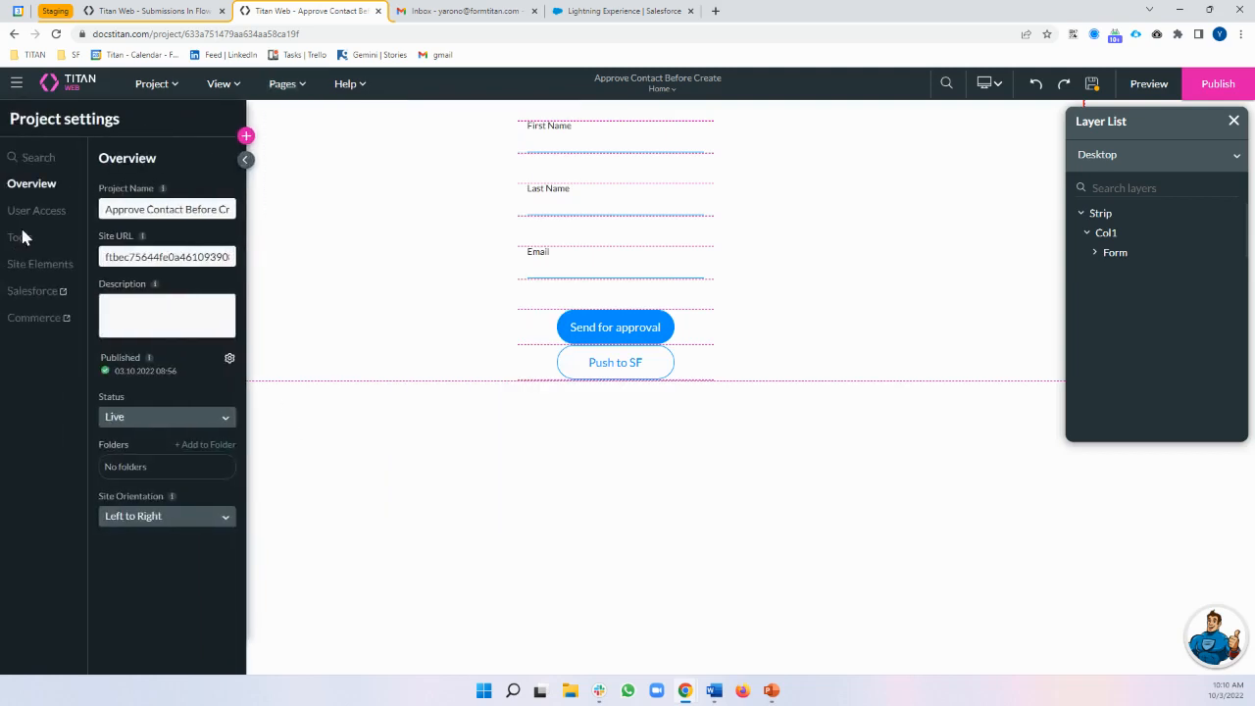
left_click(36, 212)
left_click(229, 243)
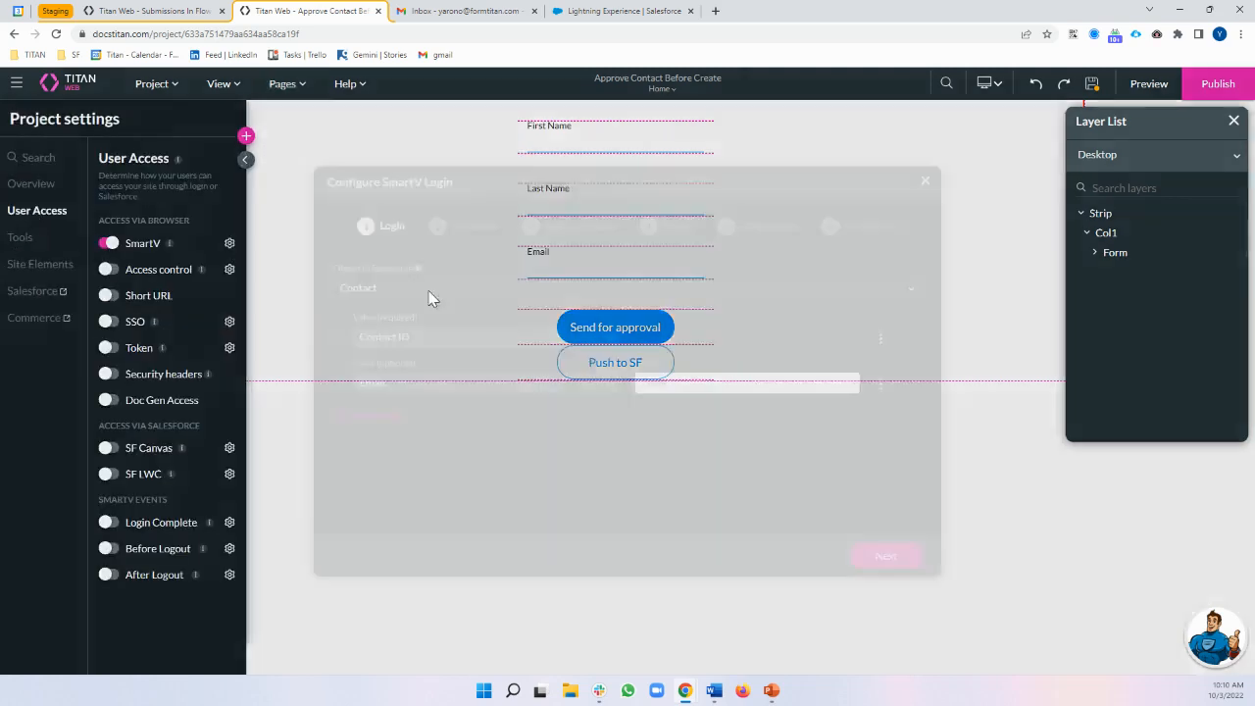
left_click(886, 556)
left_click(886, 557)
left_click(886, 559)
left_click(883, 561)
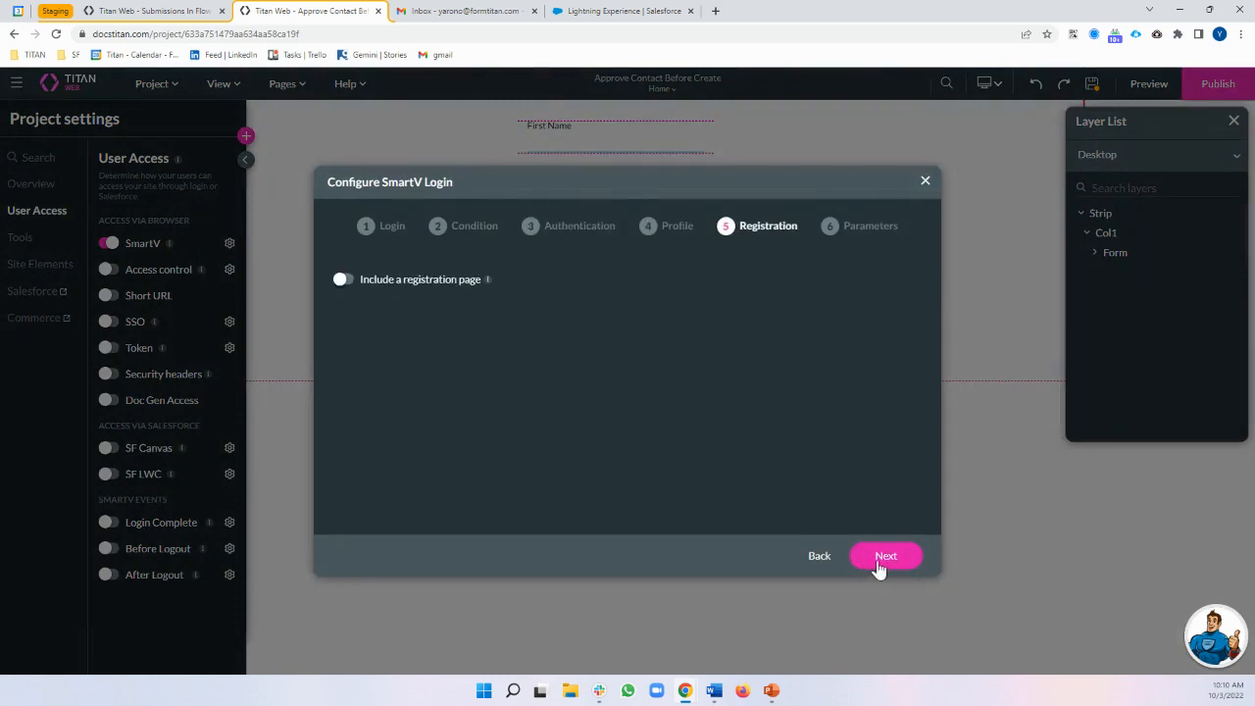
left_click(886, 557)
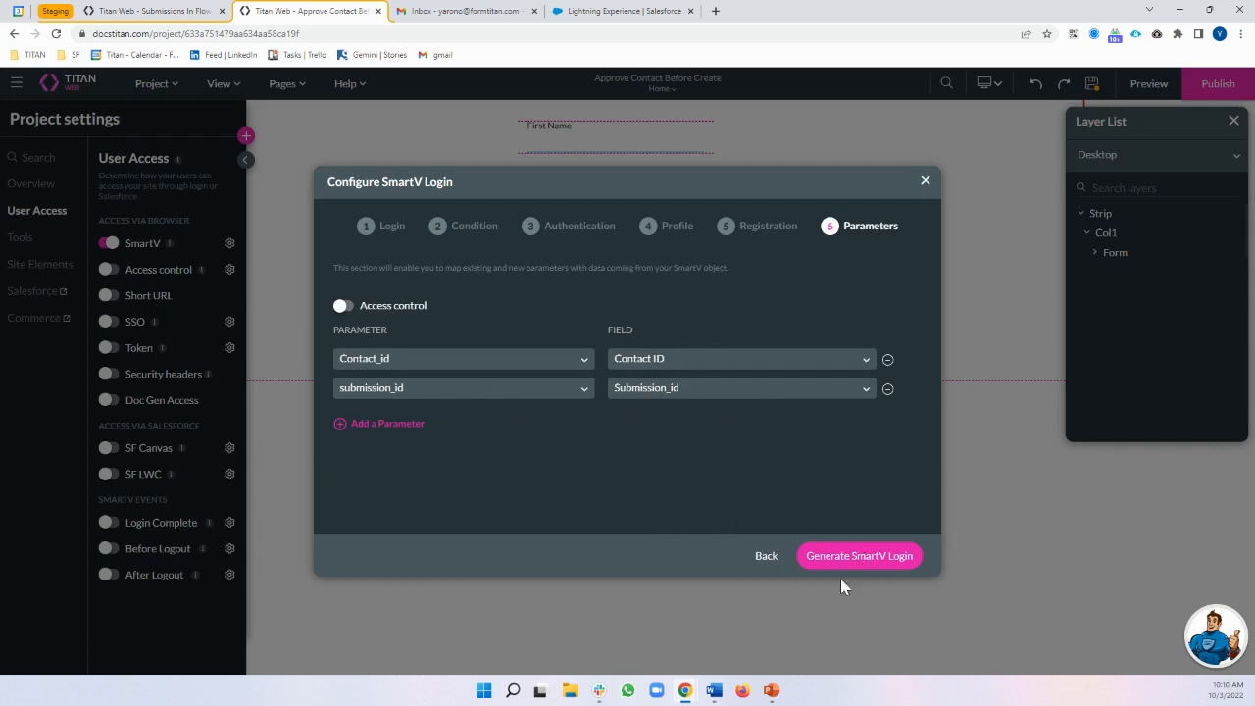
left_click(880, 569)
Open the site preview at its Log In page, ready to enter the email
left_click(245, 159)
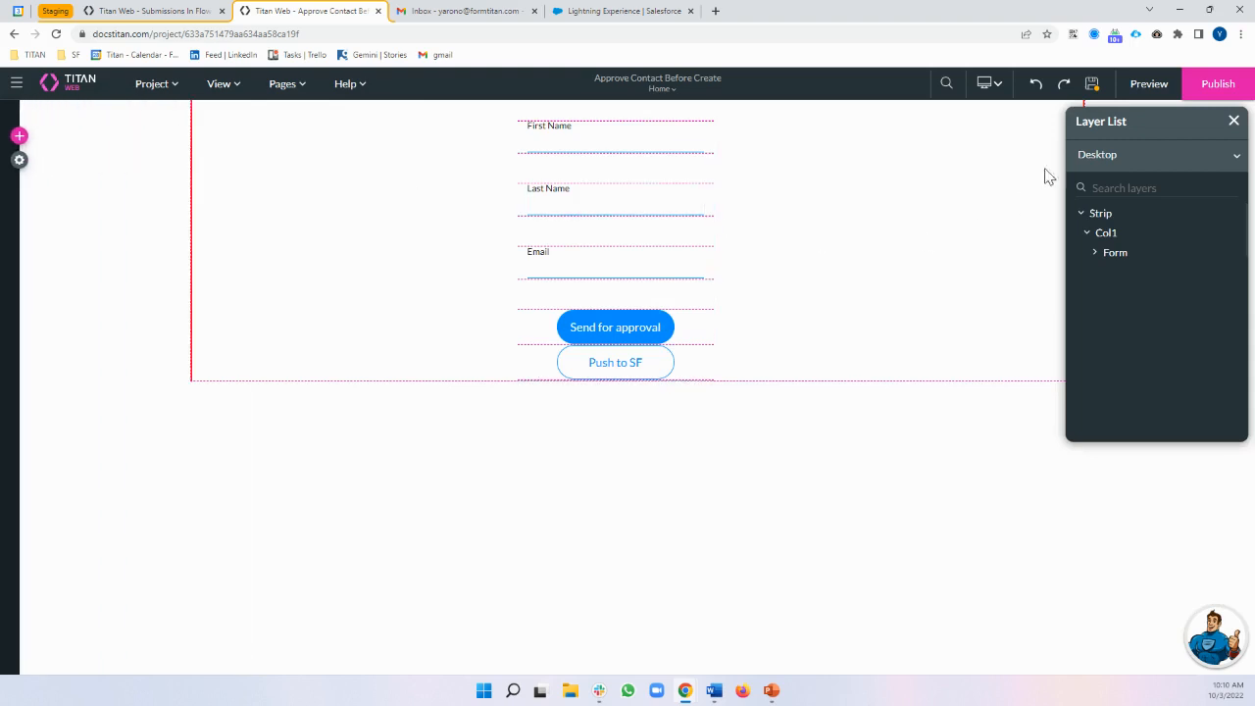
left_click(1150, 85)
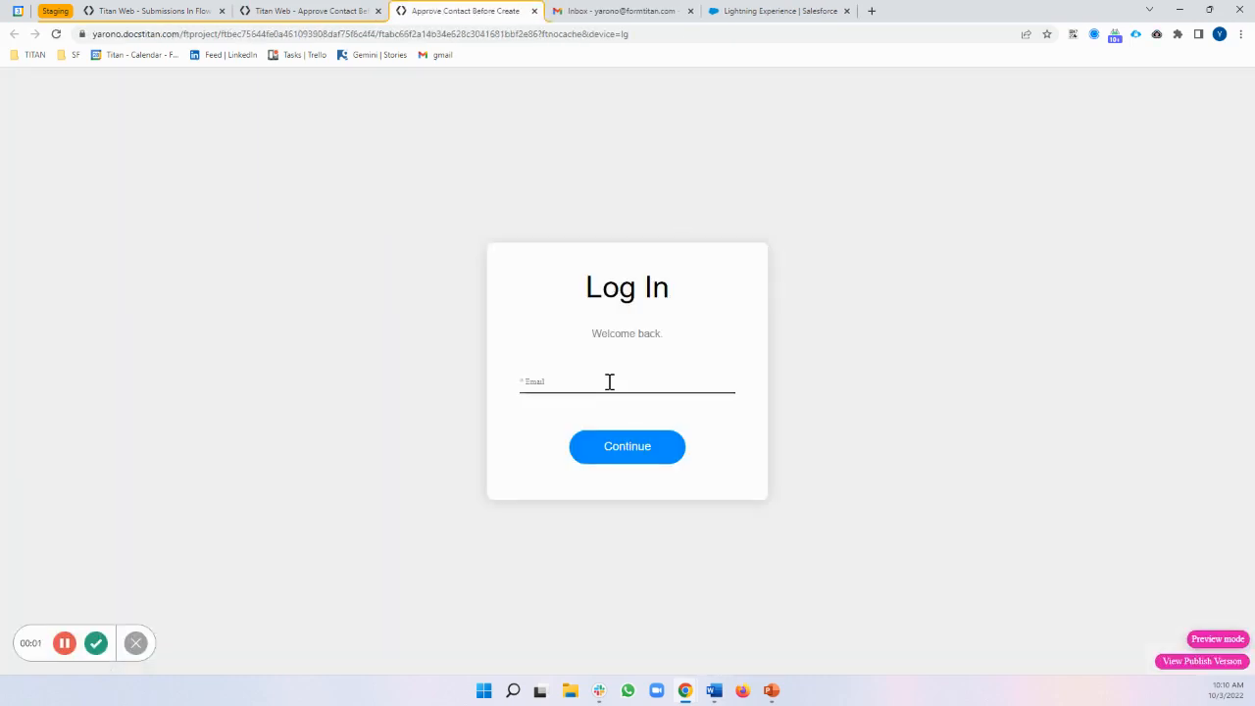
left_click(609, 381)
Close the preview and review the Send for approval Flow step's parameters: GV / Contact_id, names and email
left_click(535, 11)
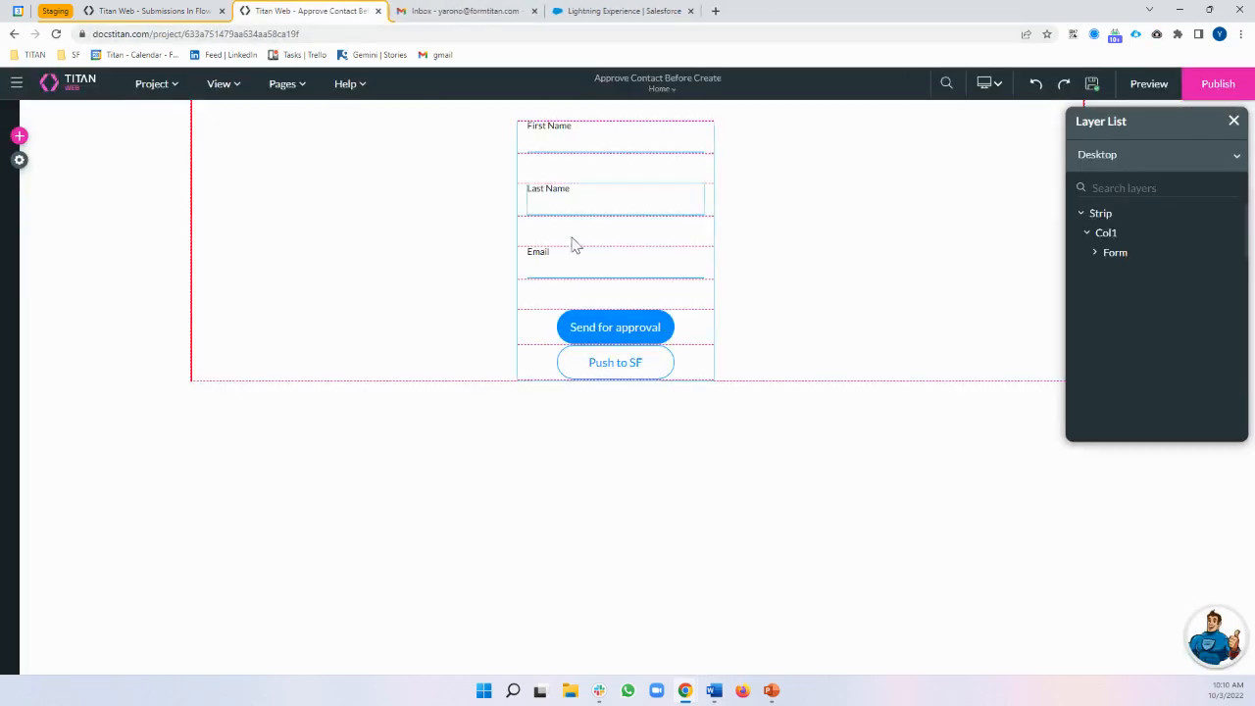
left_click(638, 341)
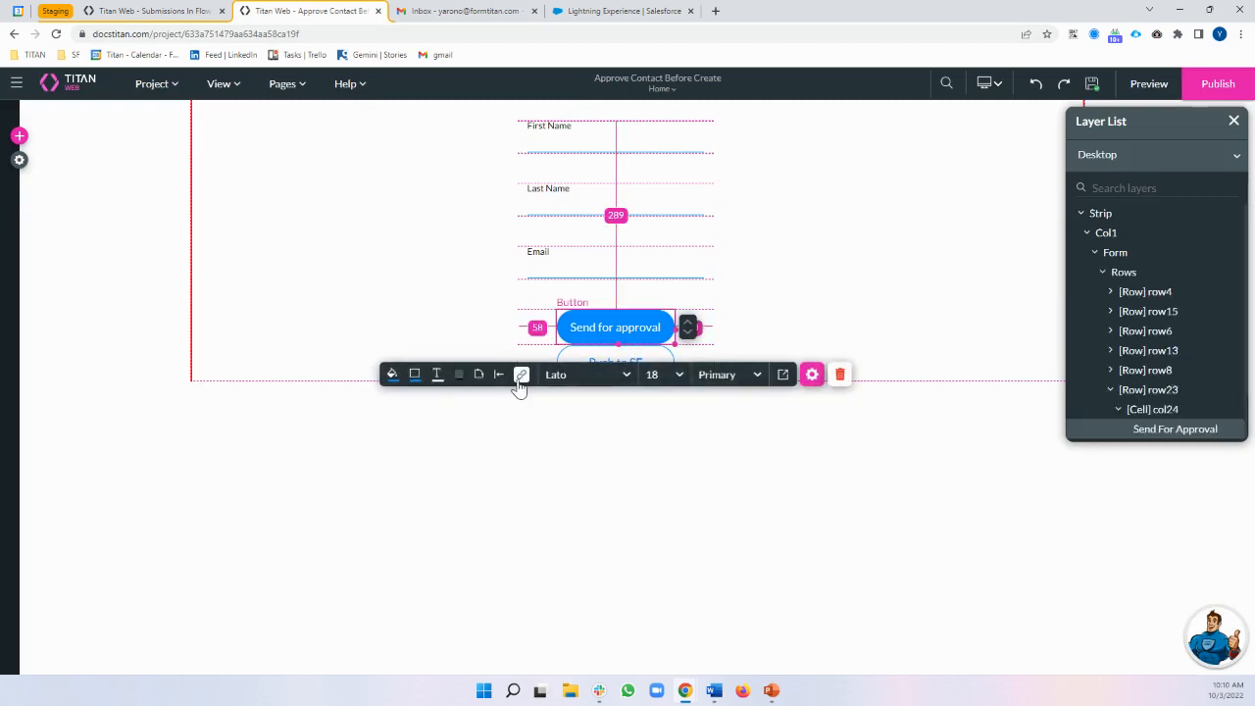
left_click(521, 376)
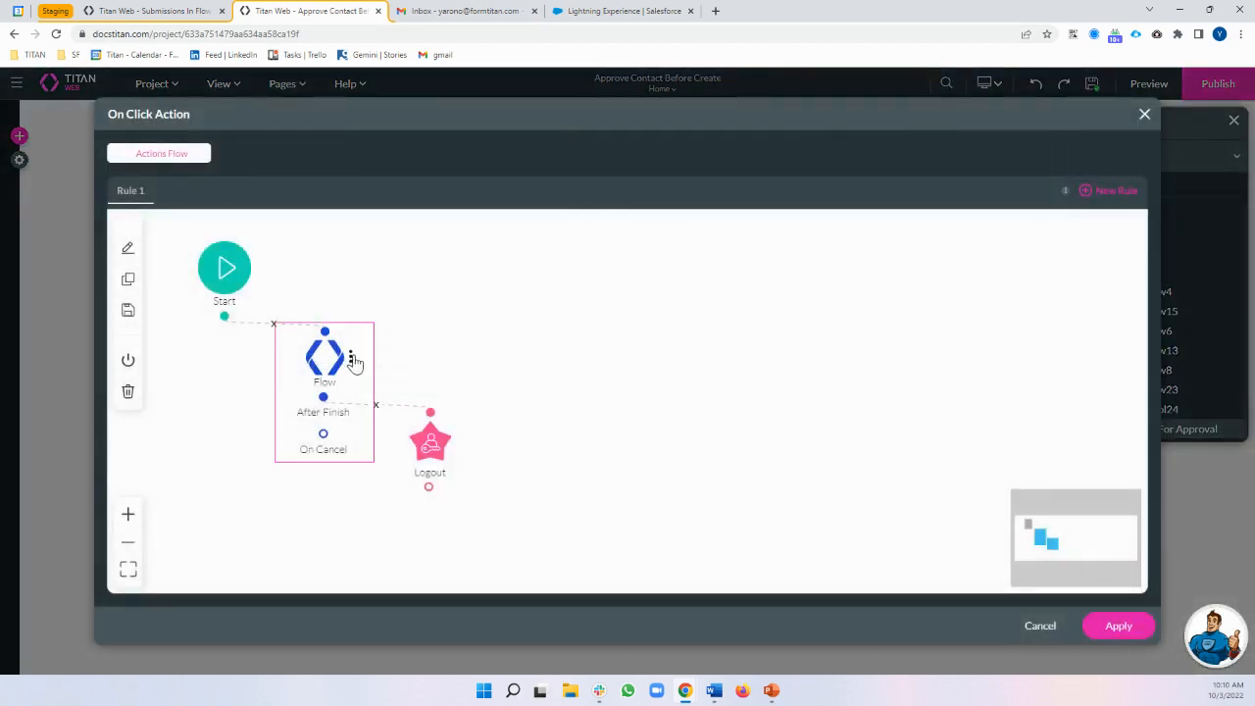
left_click(351, 359)
left_click(391, 346)
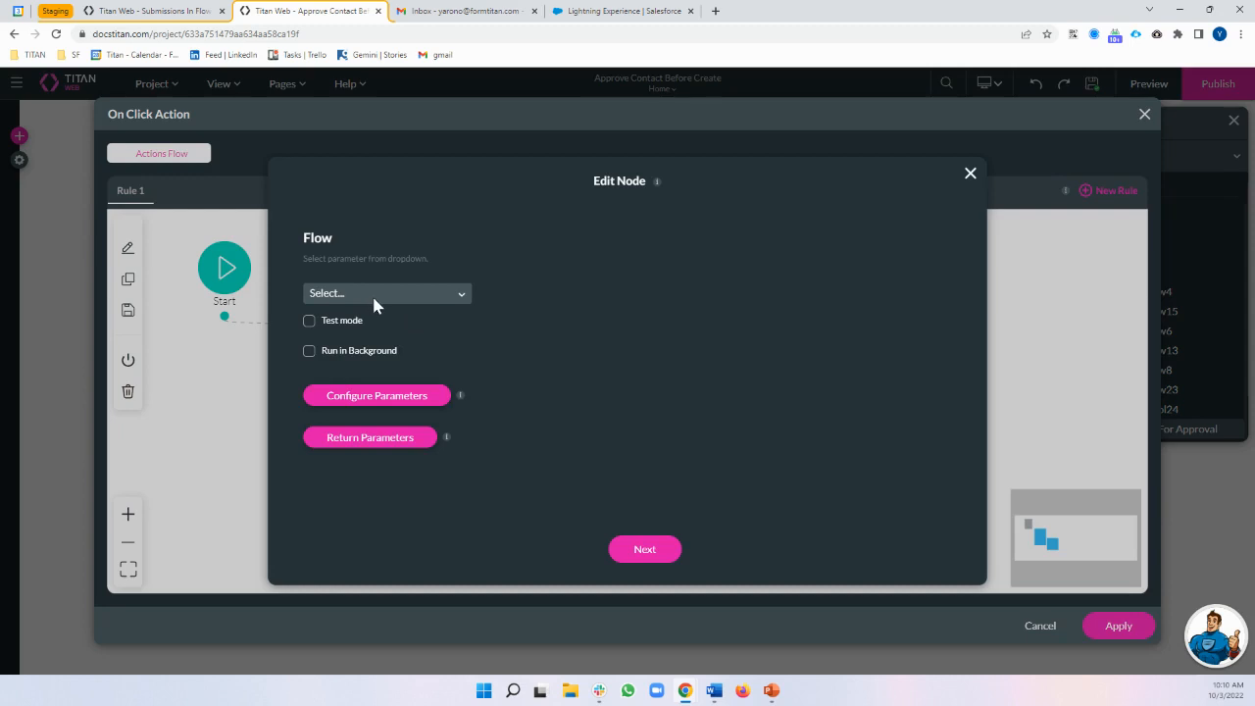
left_click(355, 400)
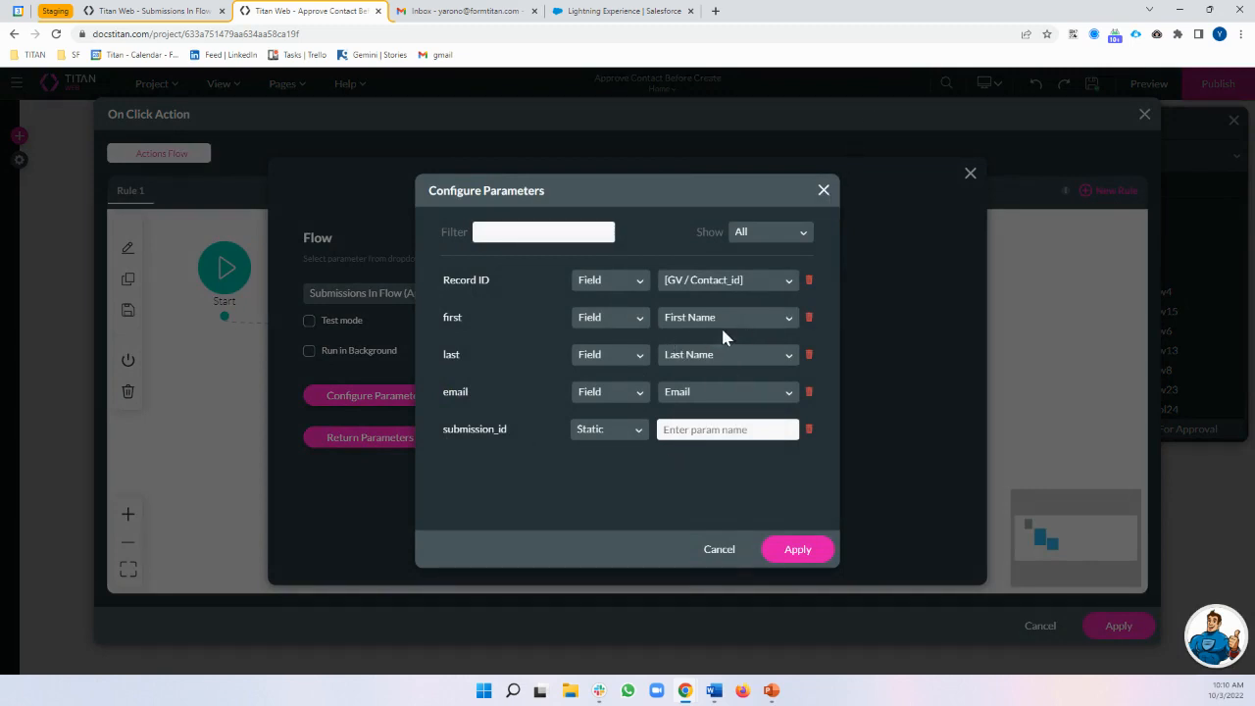
left_click(824, 192)
left_click(969, 175)
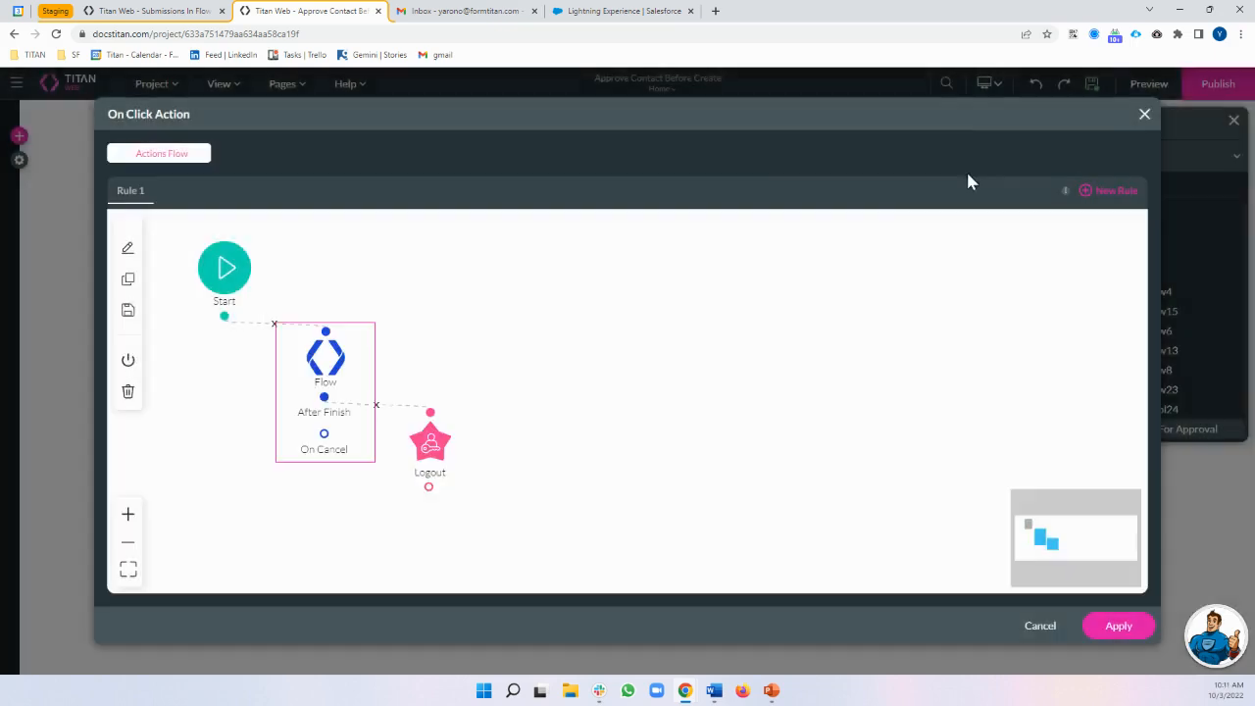
left_click(1140, 116)
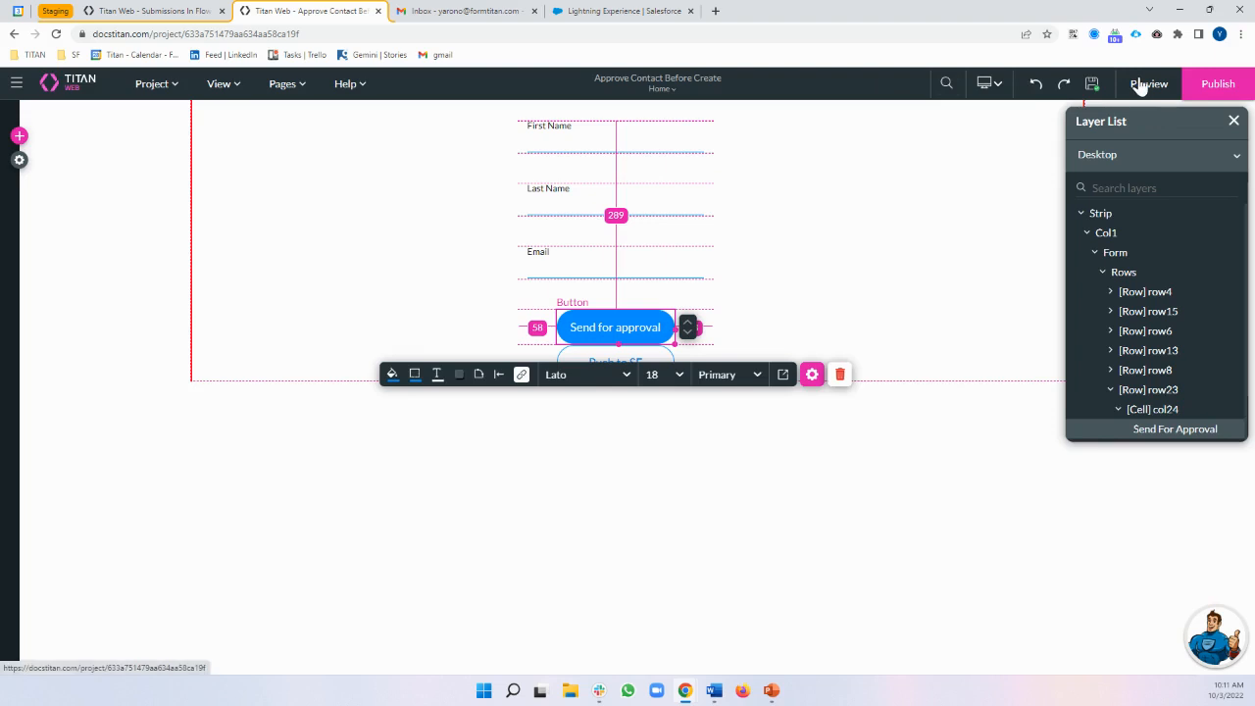
Preview the site, log in with the email, and confirm submission_id is null in Debug
left_click(1146, 84)
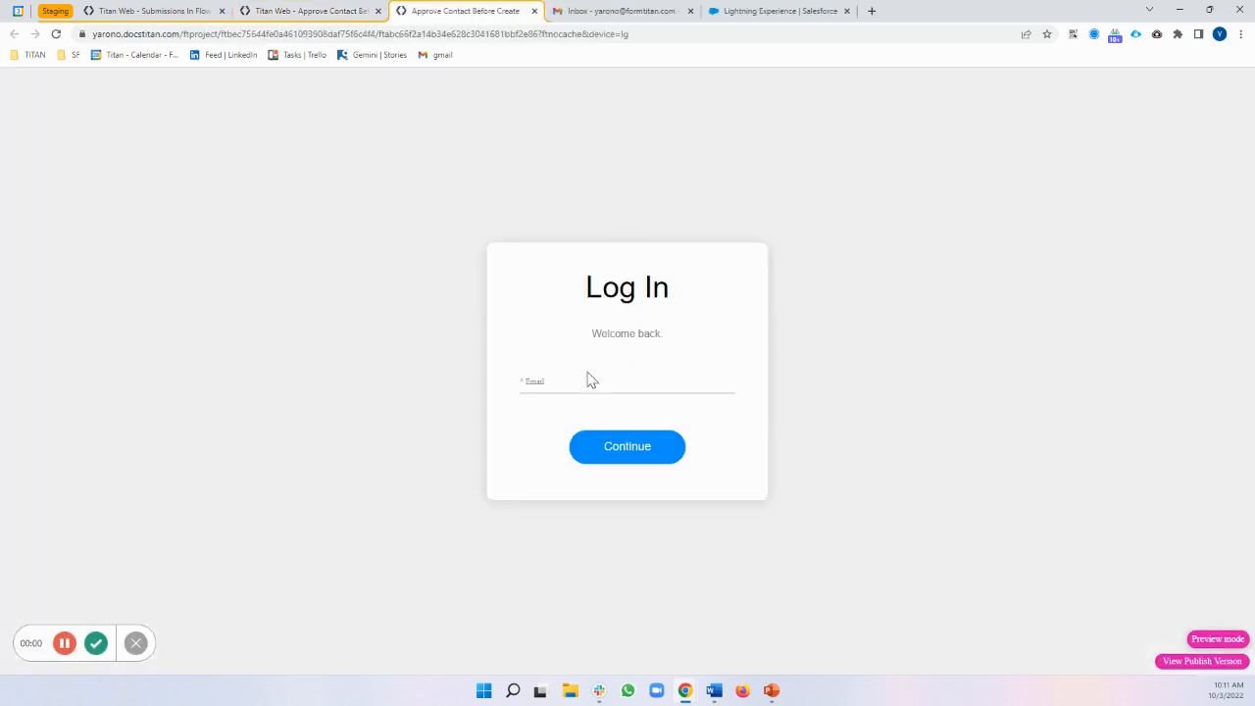
left_click(582, 380)
left_click(642, 457)
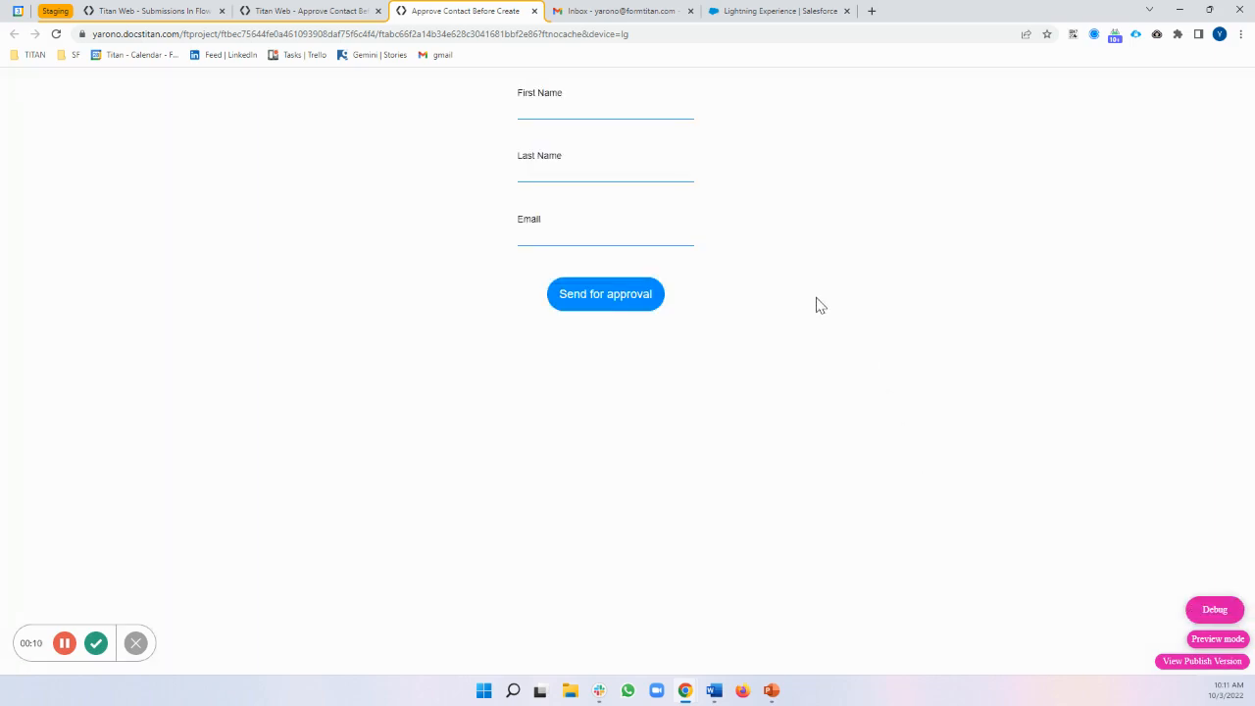
left_click(1217, 610)
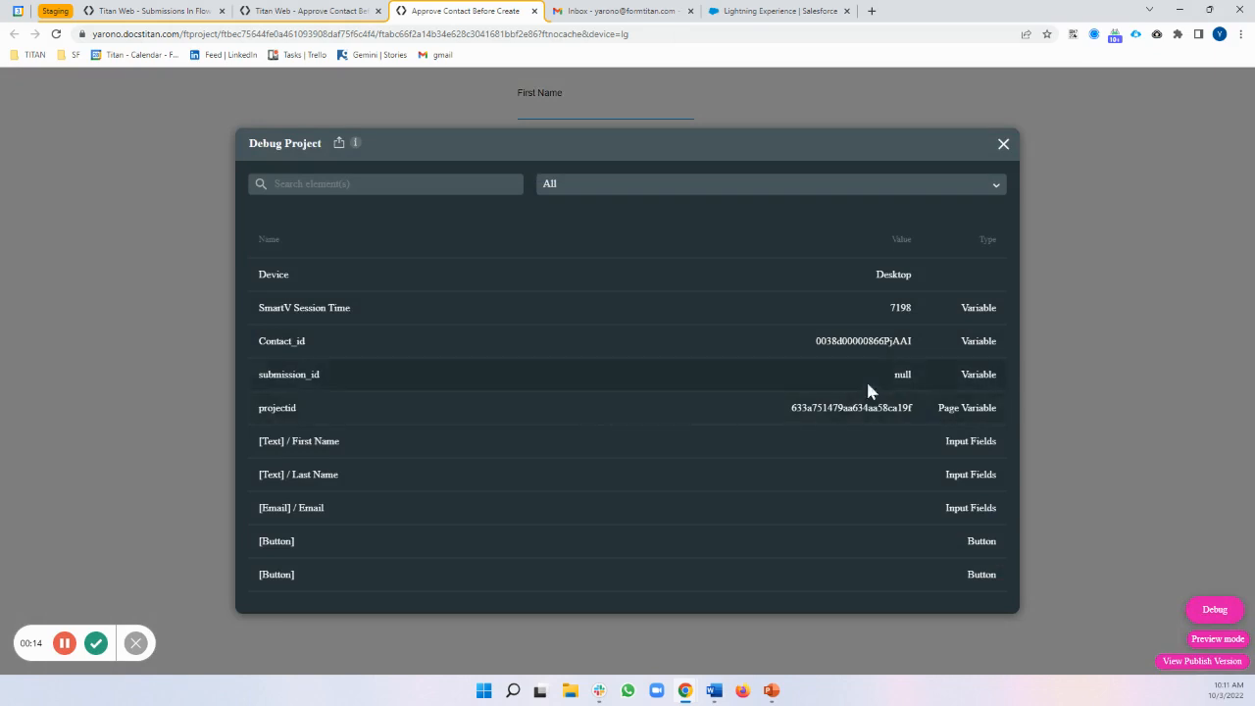
left_click(1003, 143)
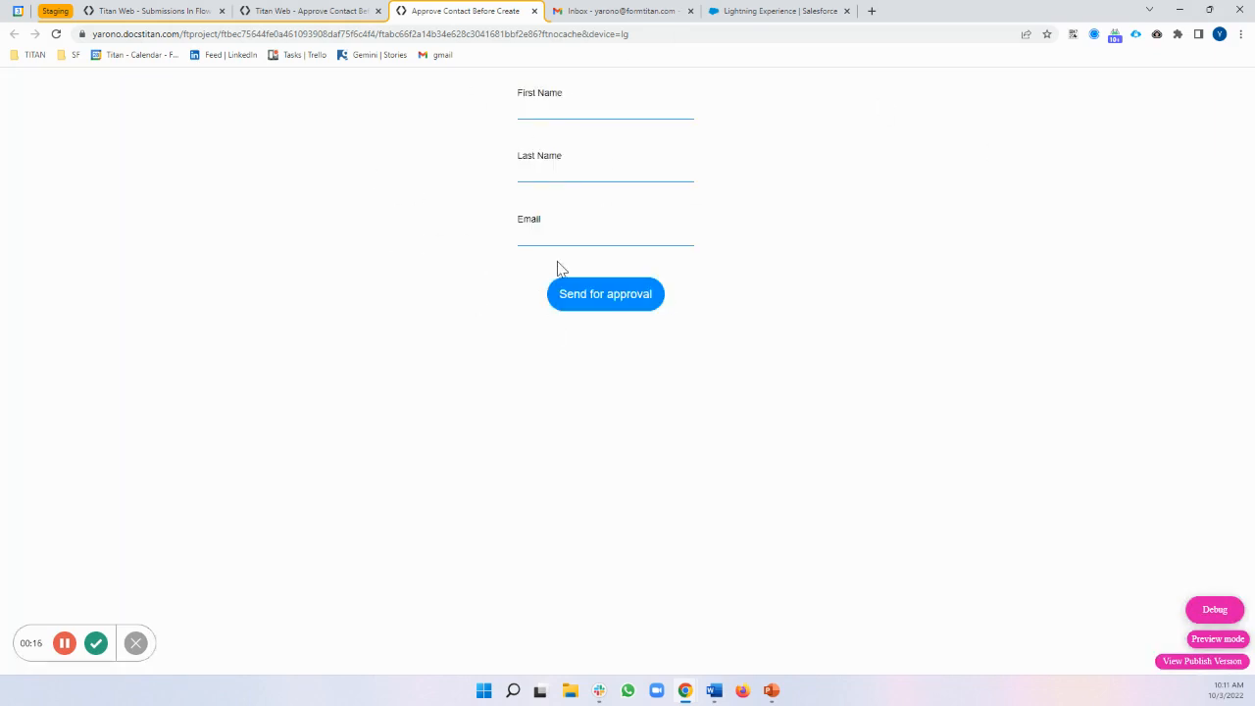
Enter the contact's first name, last name and e-mail address, then click Send for approval
left_click(583, 113)
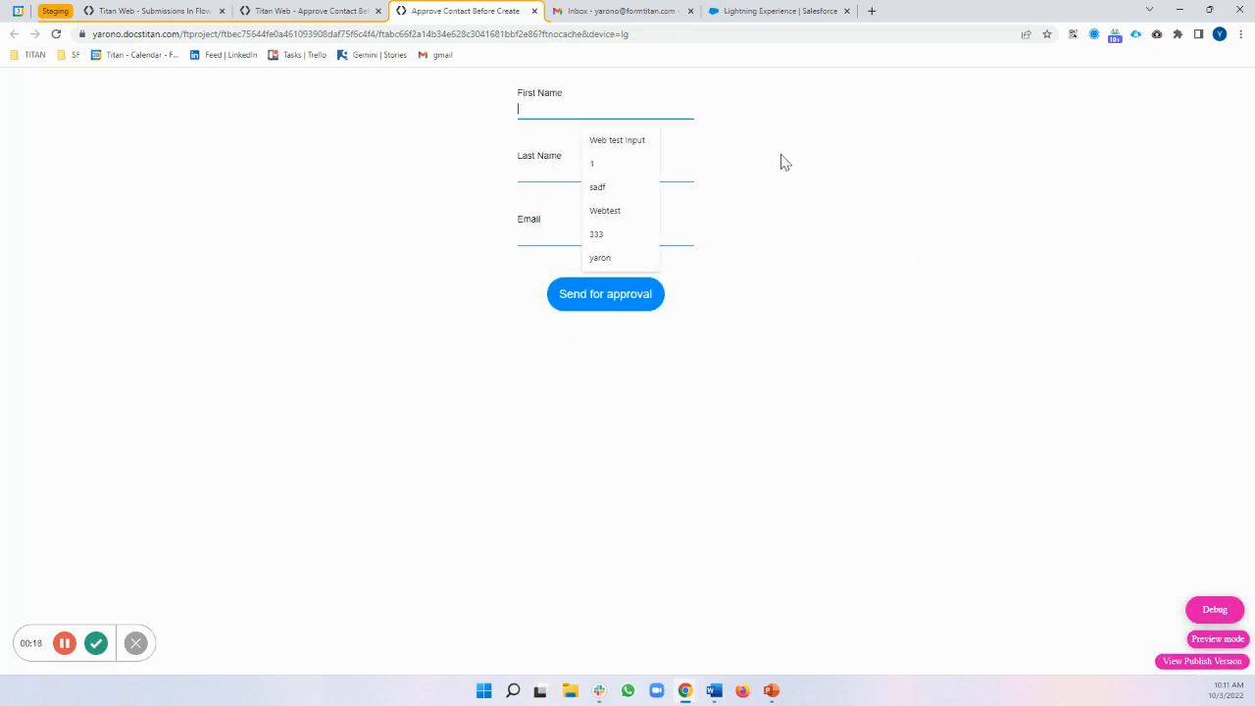
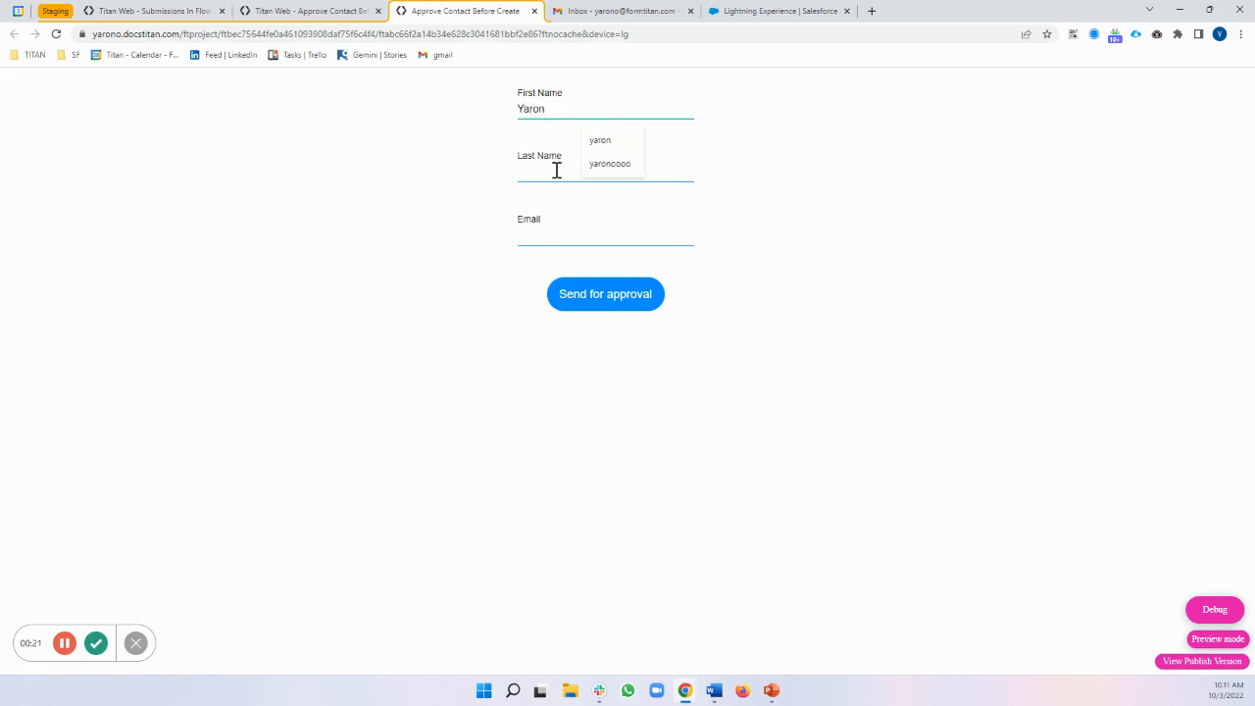
left_click(556, 170)
type("Titan")
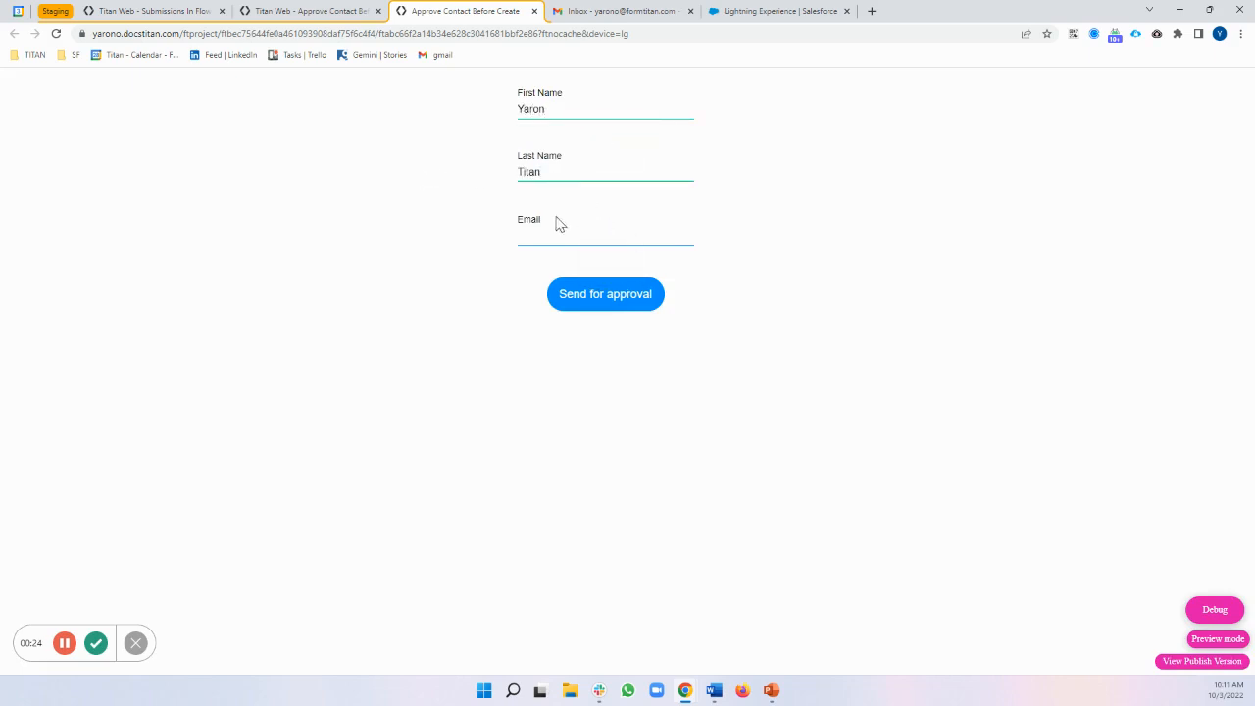
left_click(555, 230)
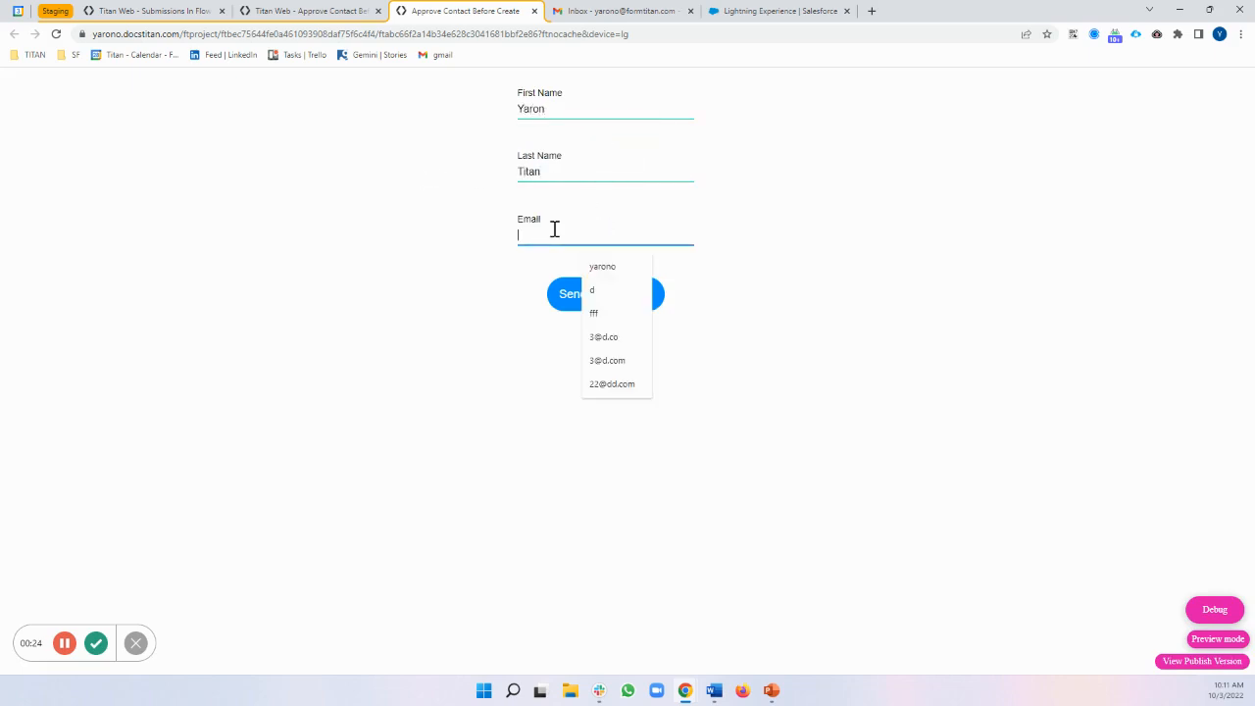
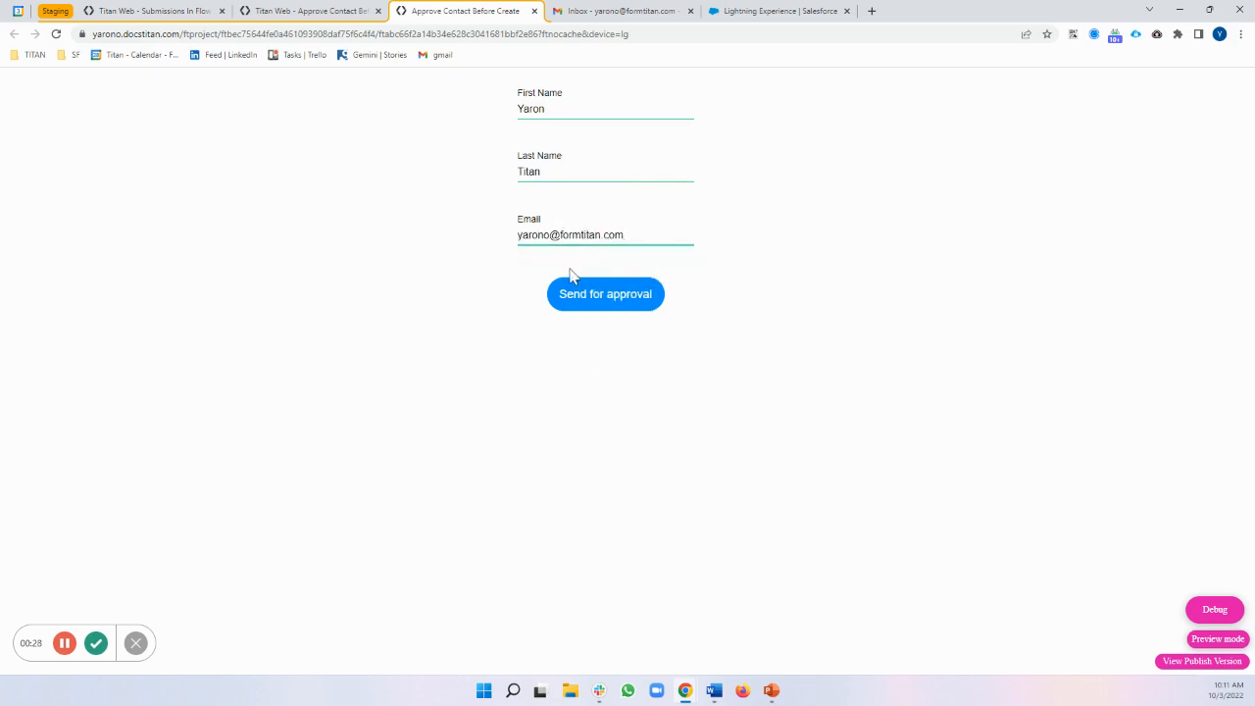
left_click(605, 314)
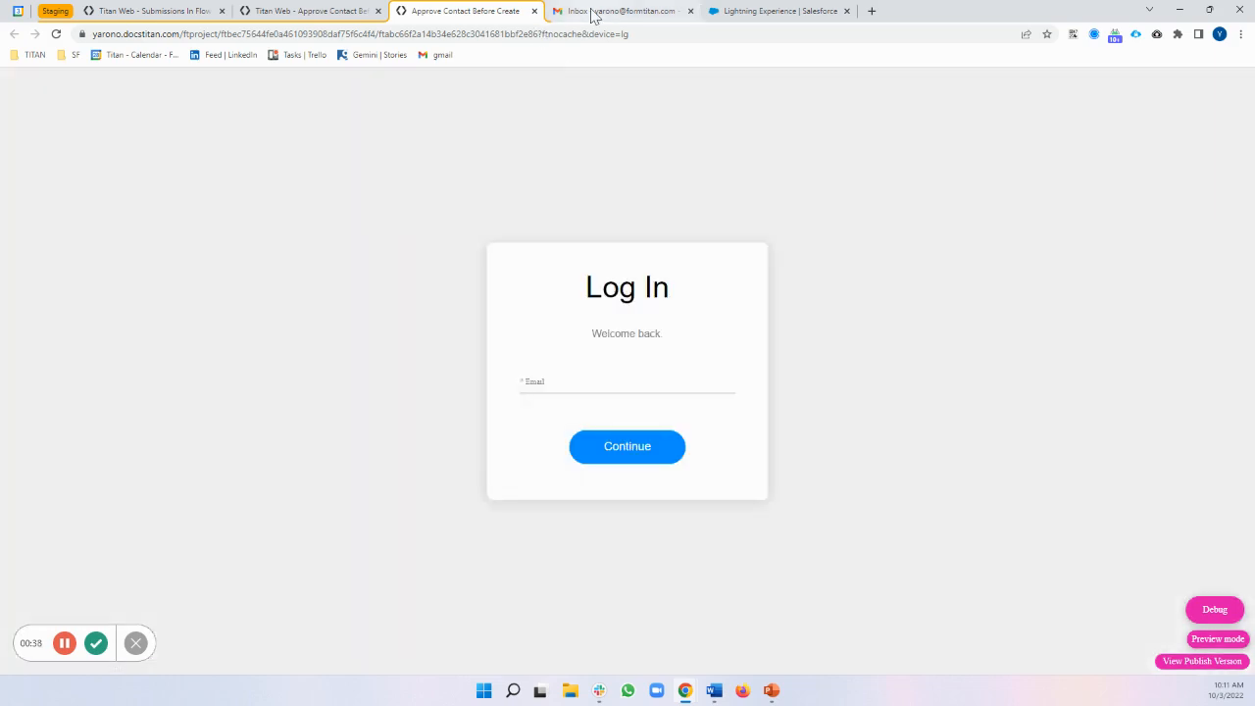
Approve the contact from the Please Approve email and confirm on the Flow page
left_click(591, 13)
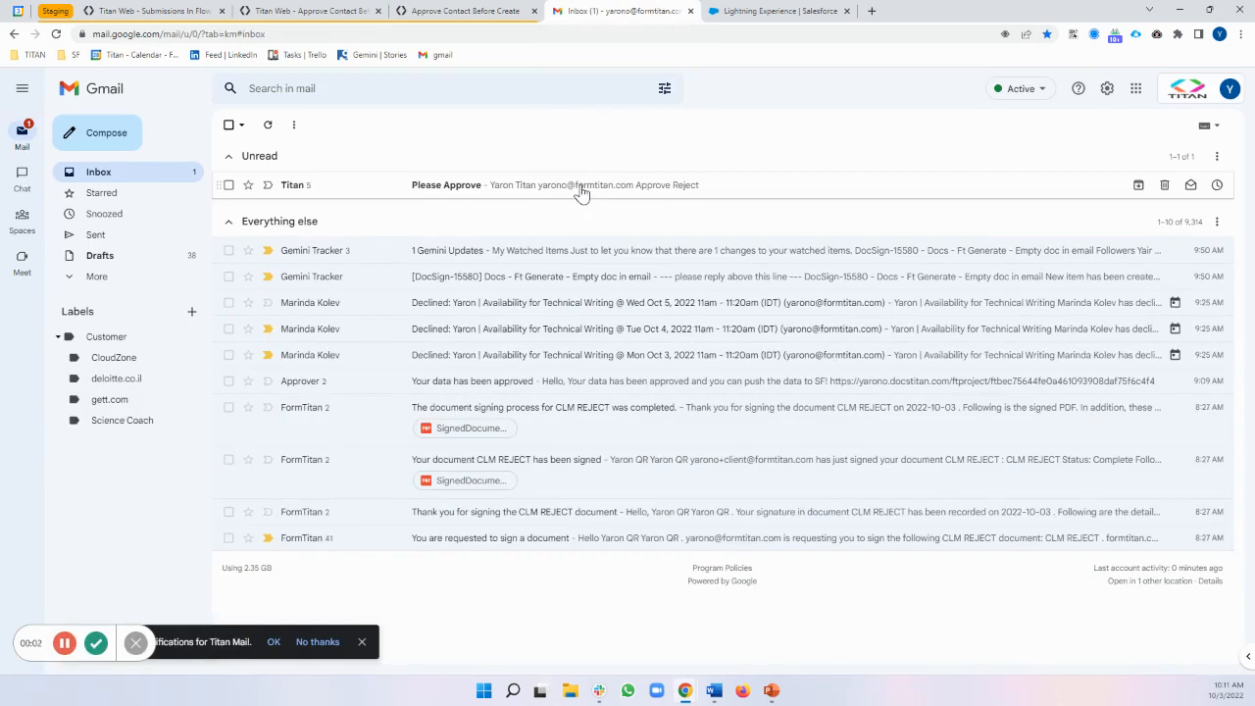
left_click(581, 193)
left_click(295, 453)
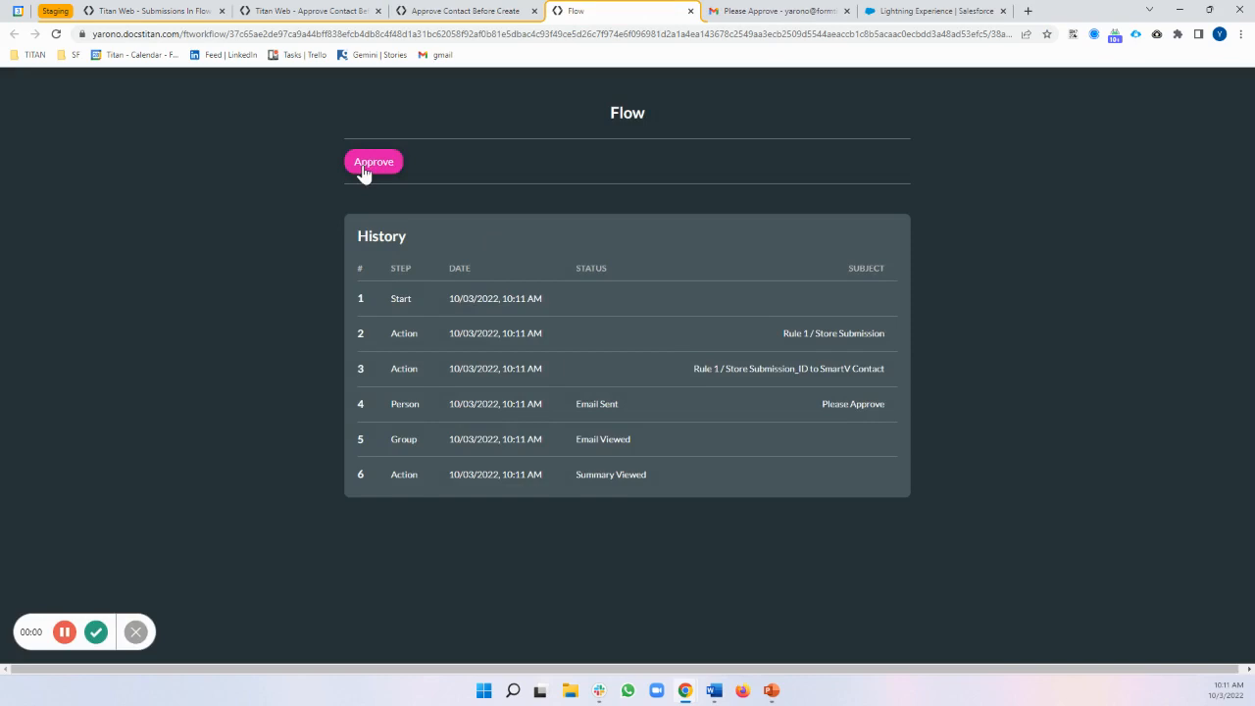
left_click(365, 164)
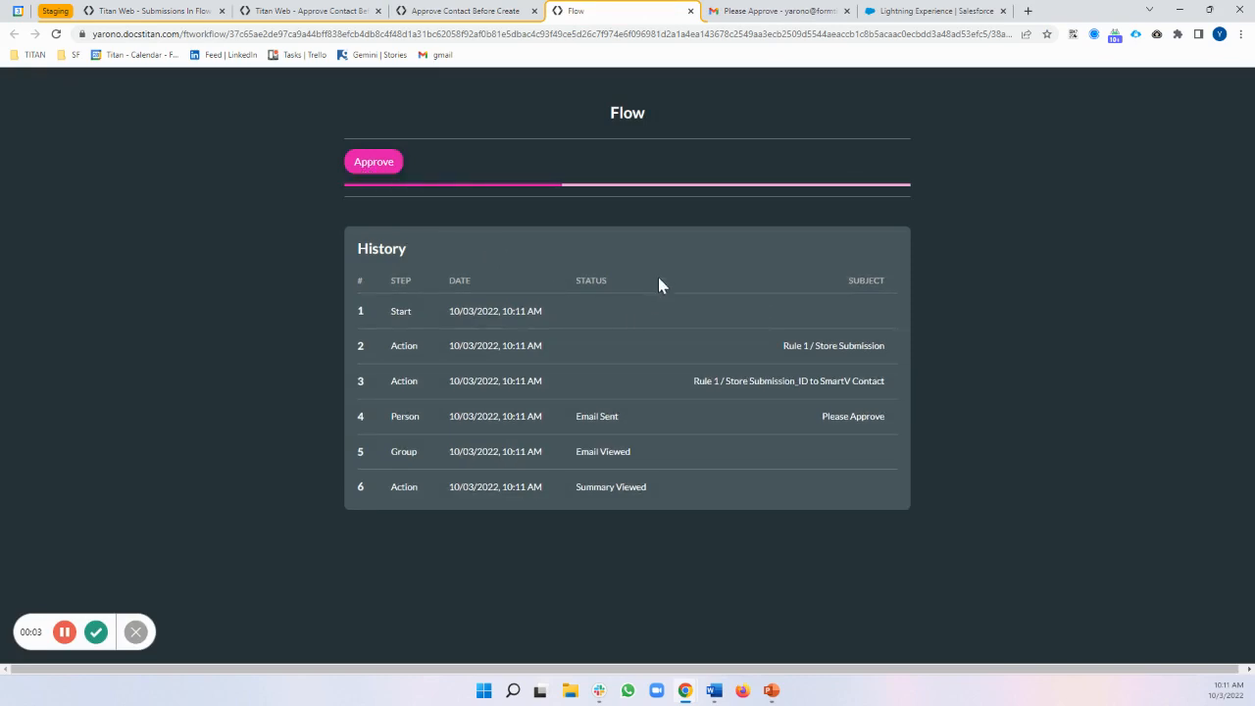
Open the 'Your data has been approved' email from the Gmail inbox and read its message
left_click(768, 16)
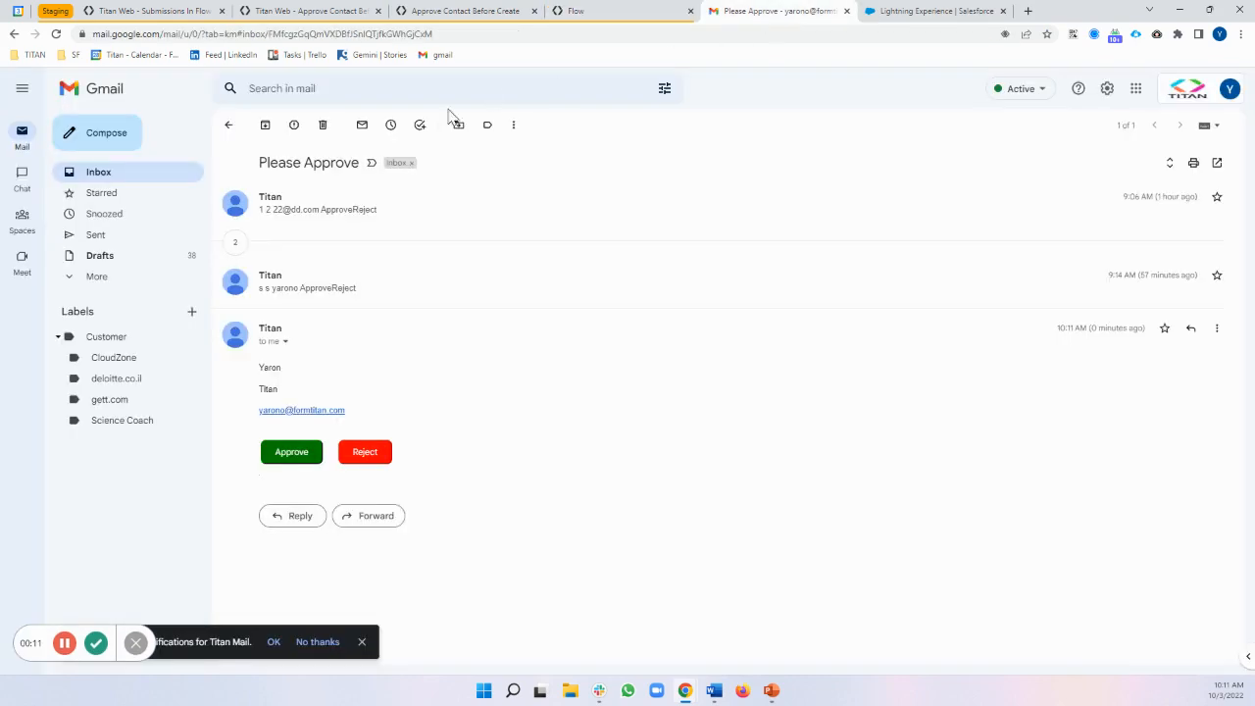
left_click(199, 173)
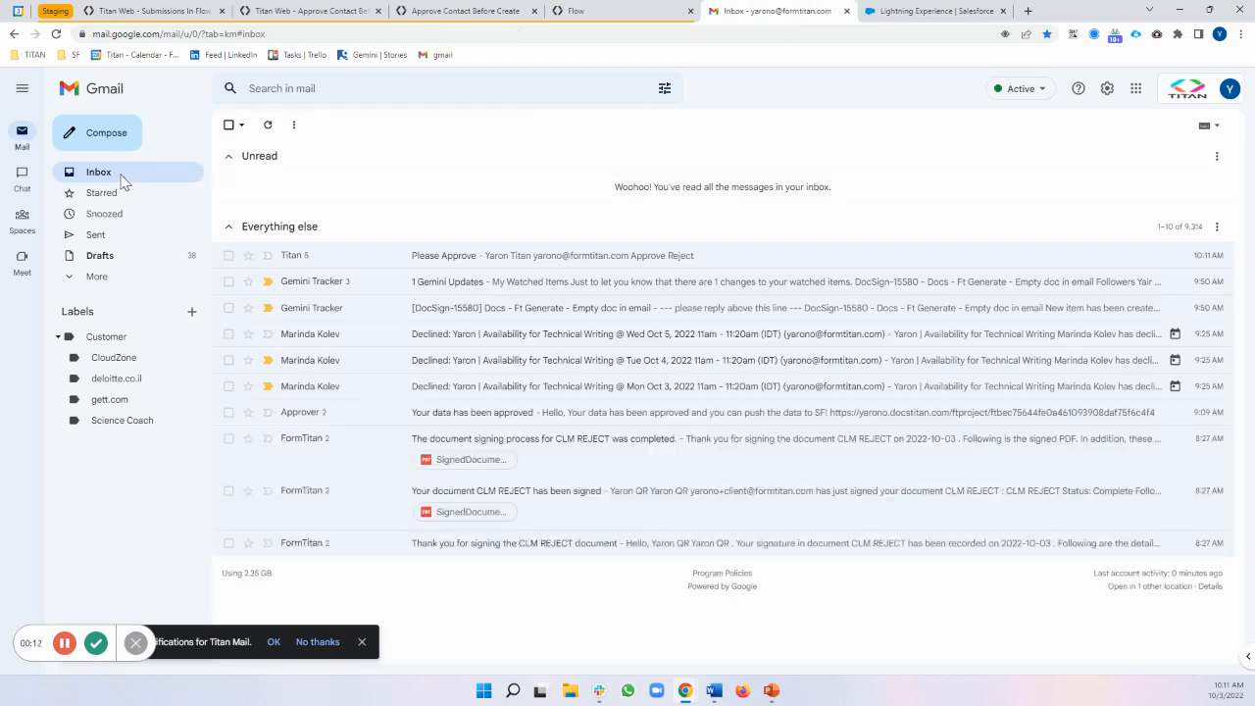
left_click(420, 185)
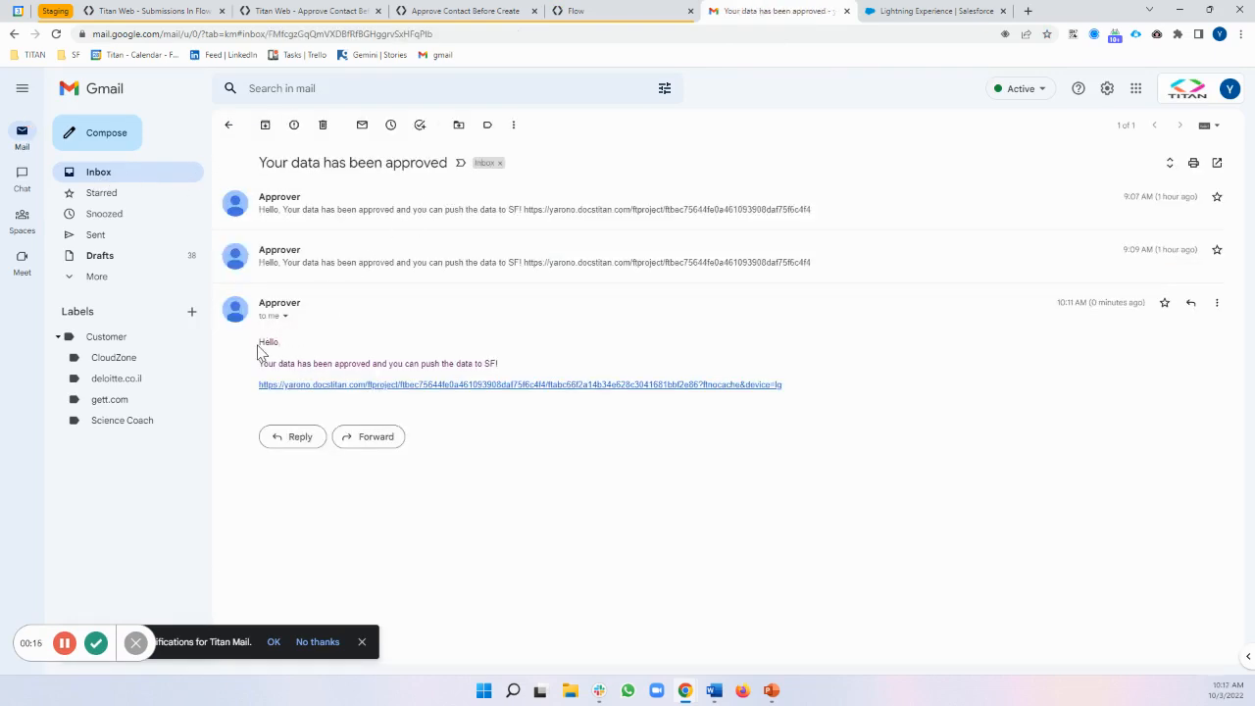
left_click_drag(260, 351, 373, 364)
left_click_drag(269, 160, 385, 162)
left_click_drag(260, 343, 496, 363)
left_click(547, 446)
Follow the approval email's link and log in to Titan Web with the account e-mail
left_click(490, 390)
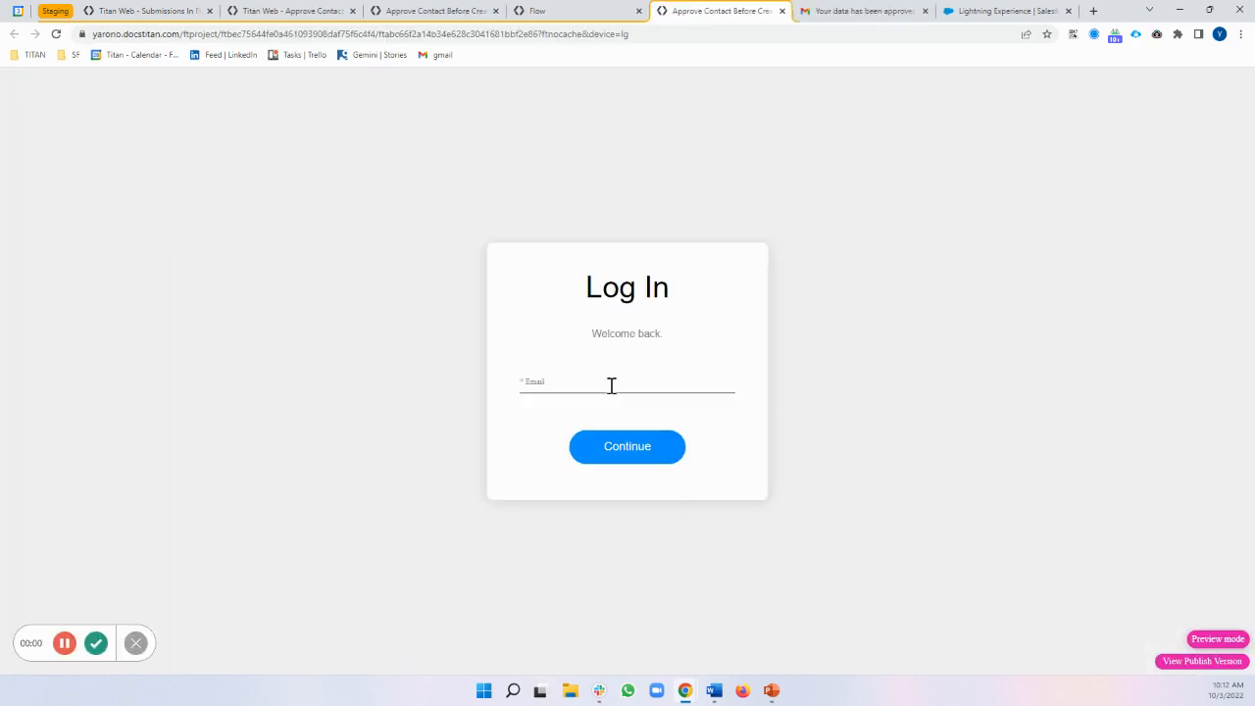
left_click(619, 391)
key("Return")
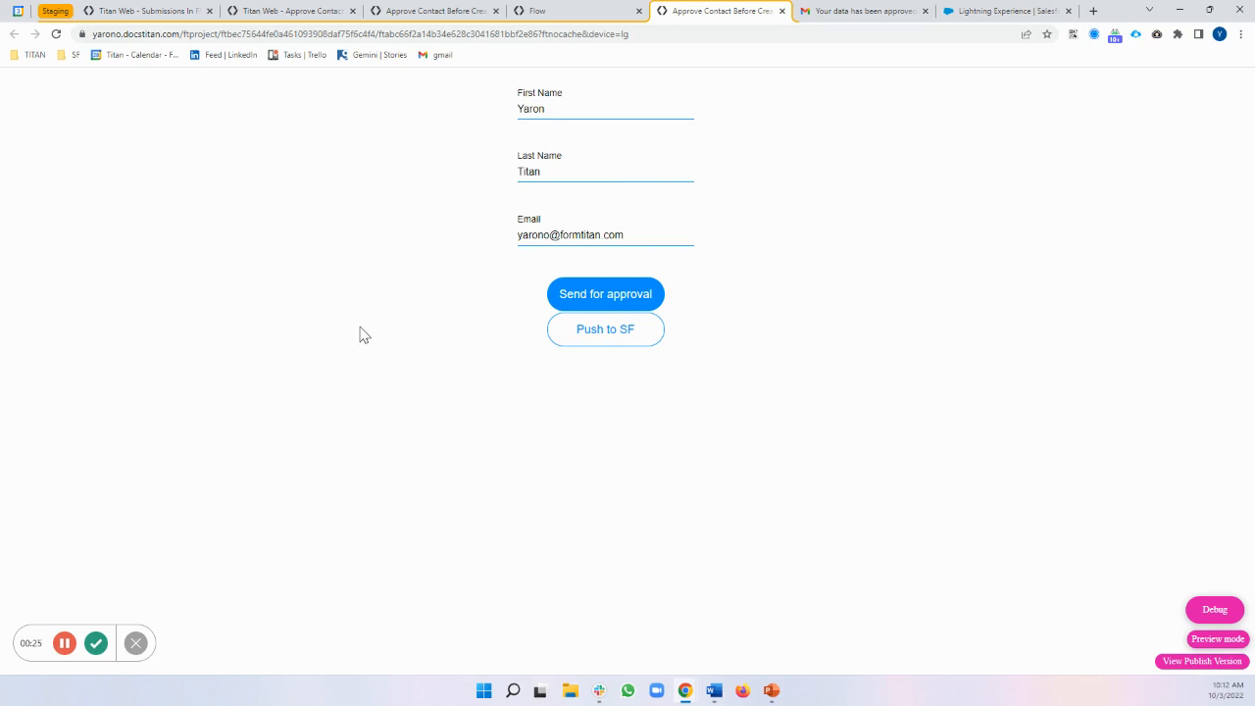
After the Any node, set up an Action > Submissions node storing the On Page submission
left_click(152, 12)
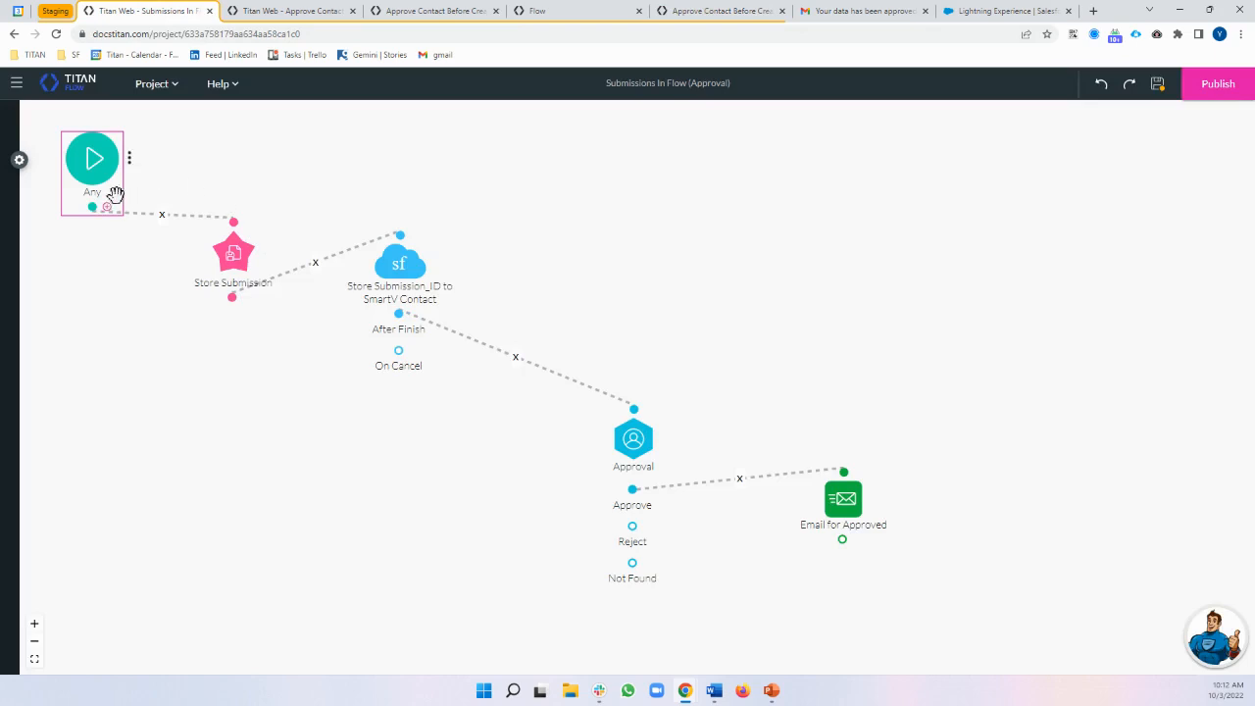
left_click_drag(93, 207, 181, 205)
left_click(468, 265)
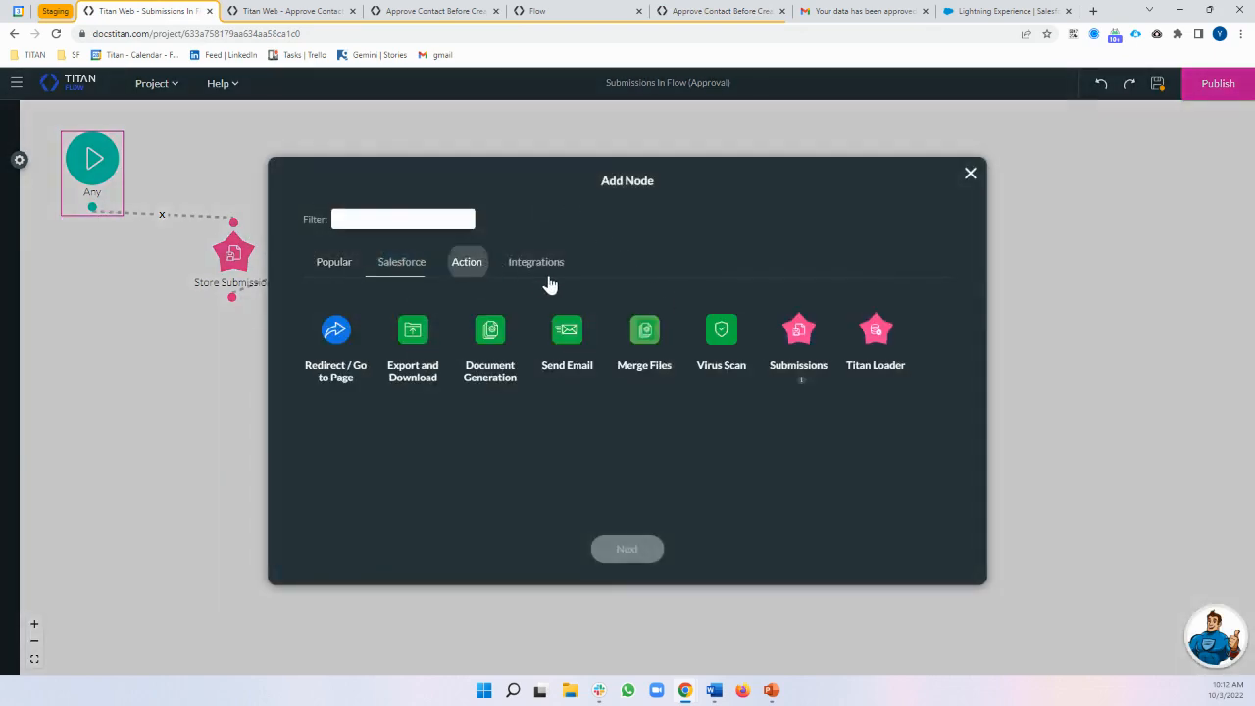
left_click(796, 334)
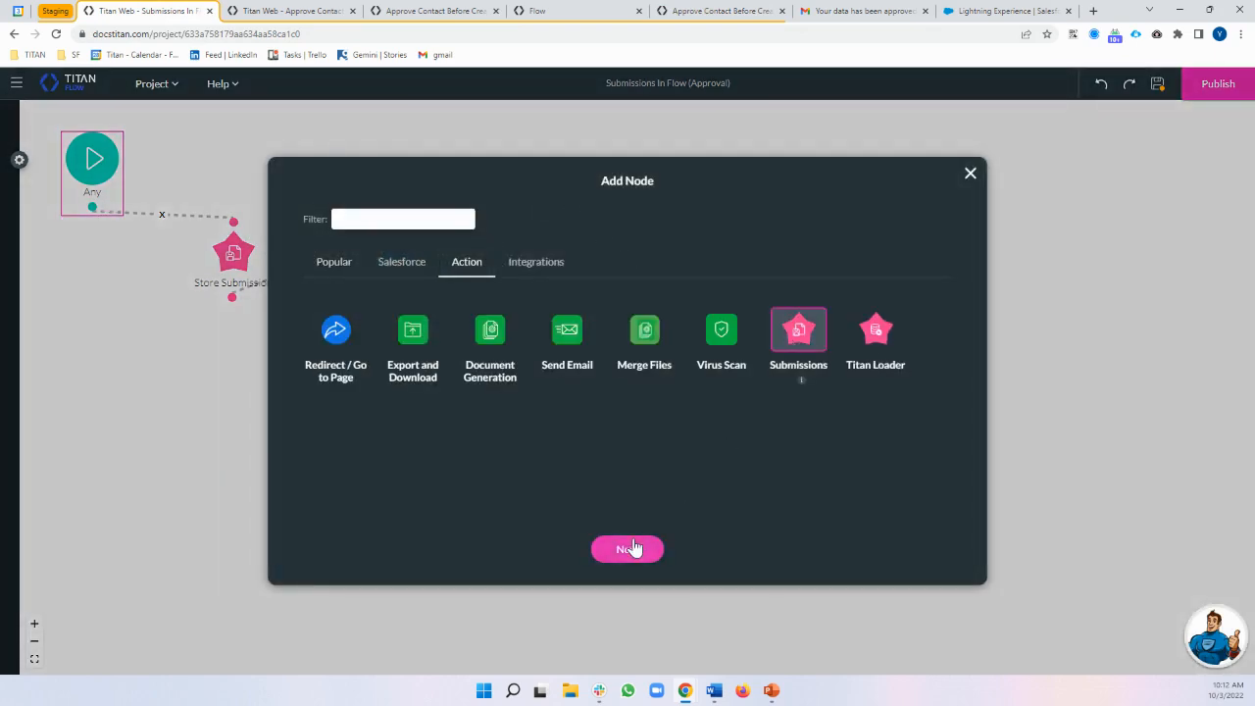
left_click(638, 549)
left_click(339, 276)
left_click(383, 333)
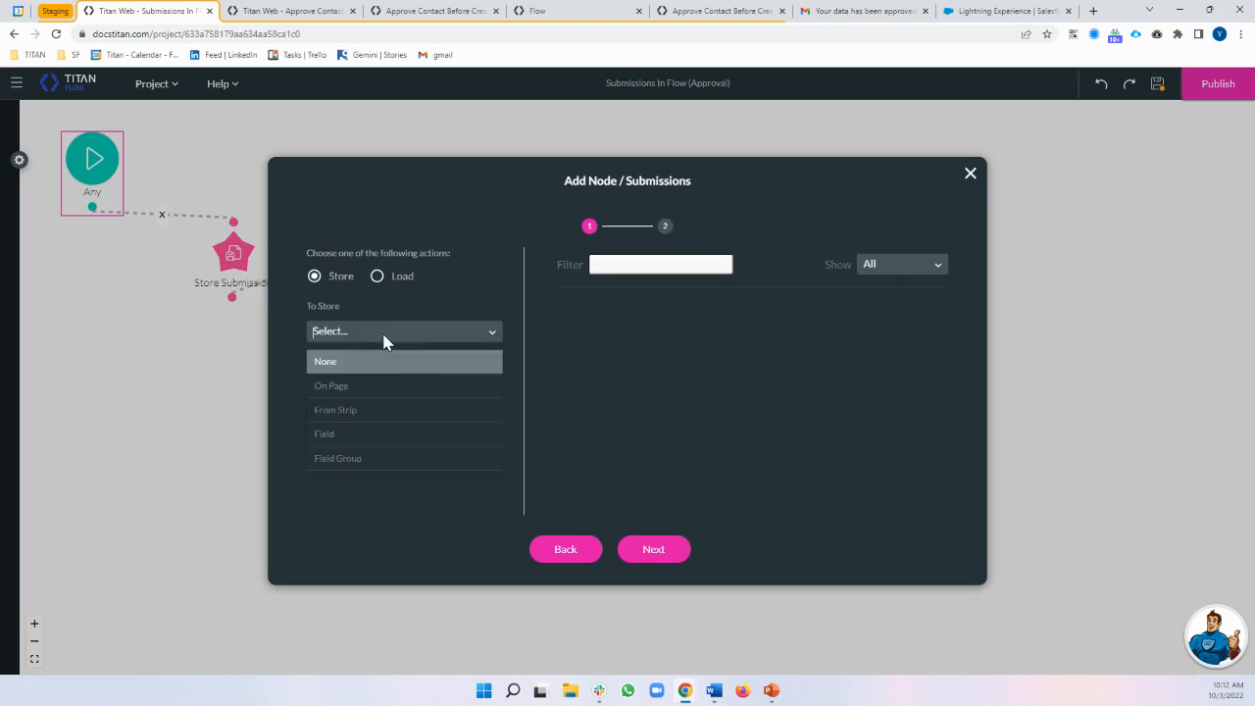
left_click(412, 385)
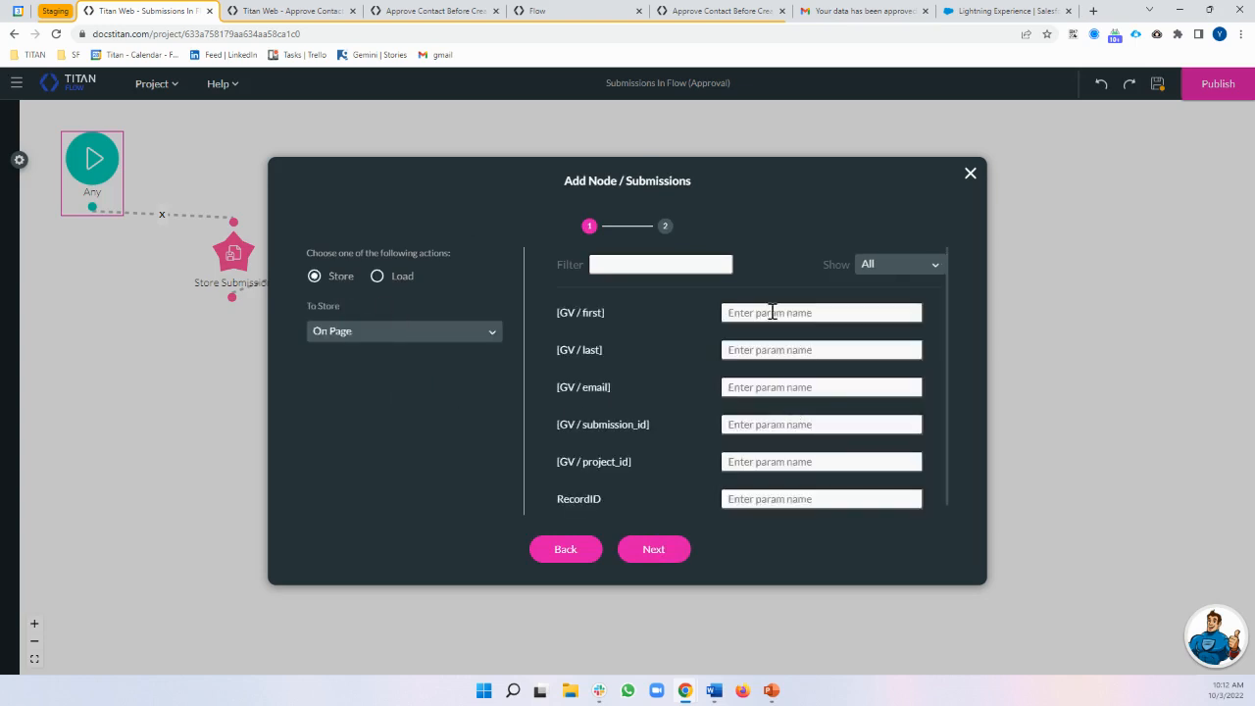
left_click(676, 552)
Discard the node without inserting it and return to the Approve Contact page in Titan Web
left_click(357, 281)
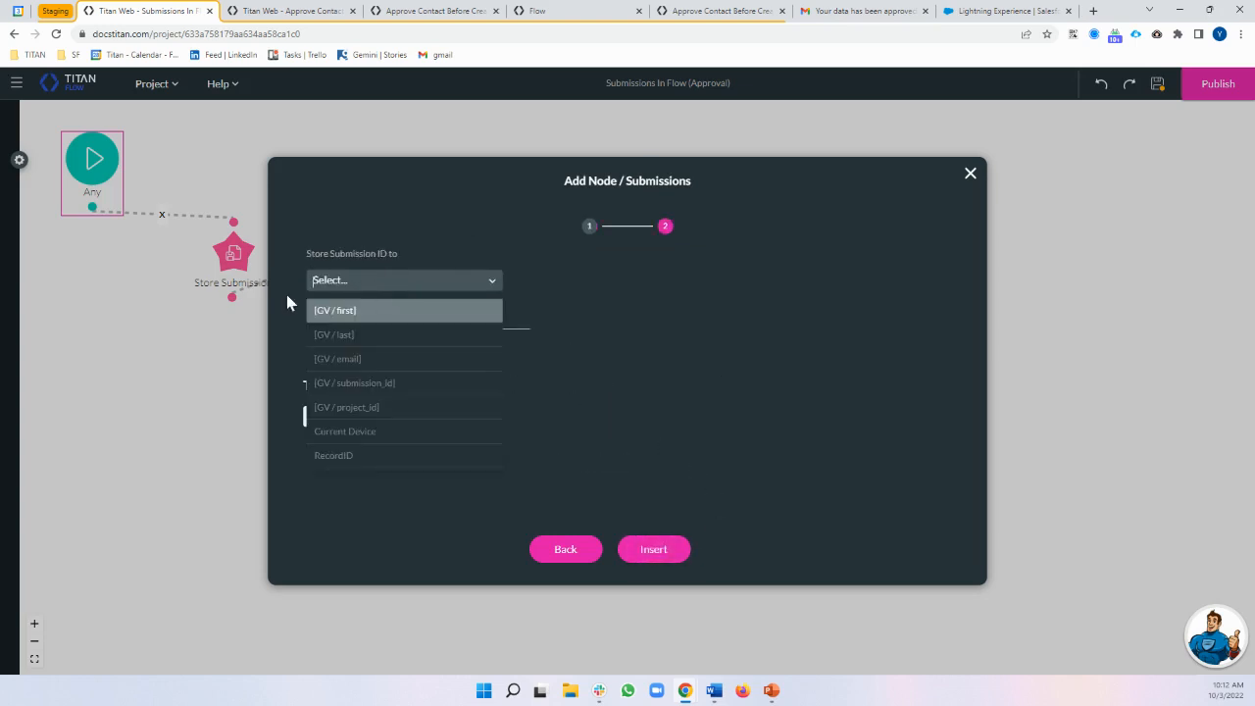
left_click_drag(827, 396, 914, 309)
left_click(971, 173)
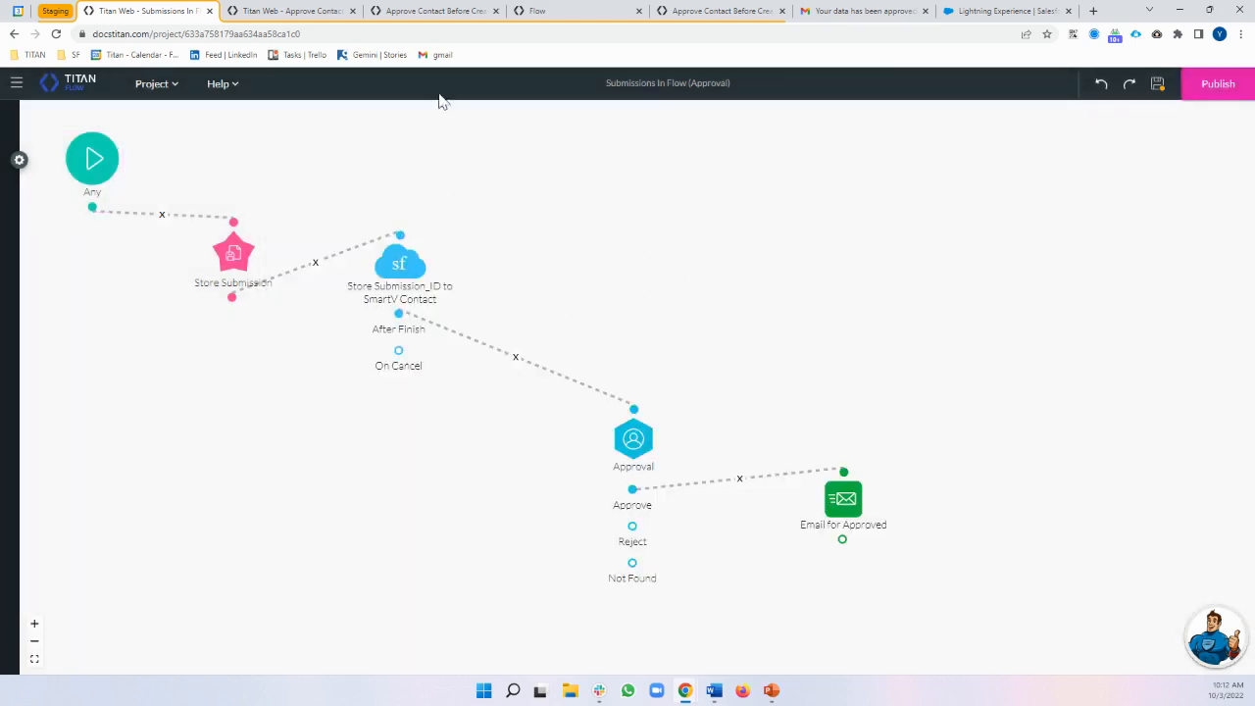
left_click(289, 11)
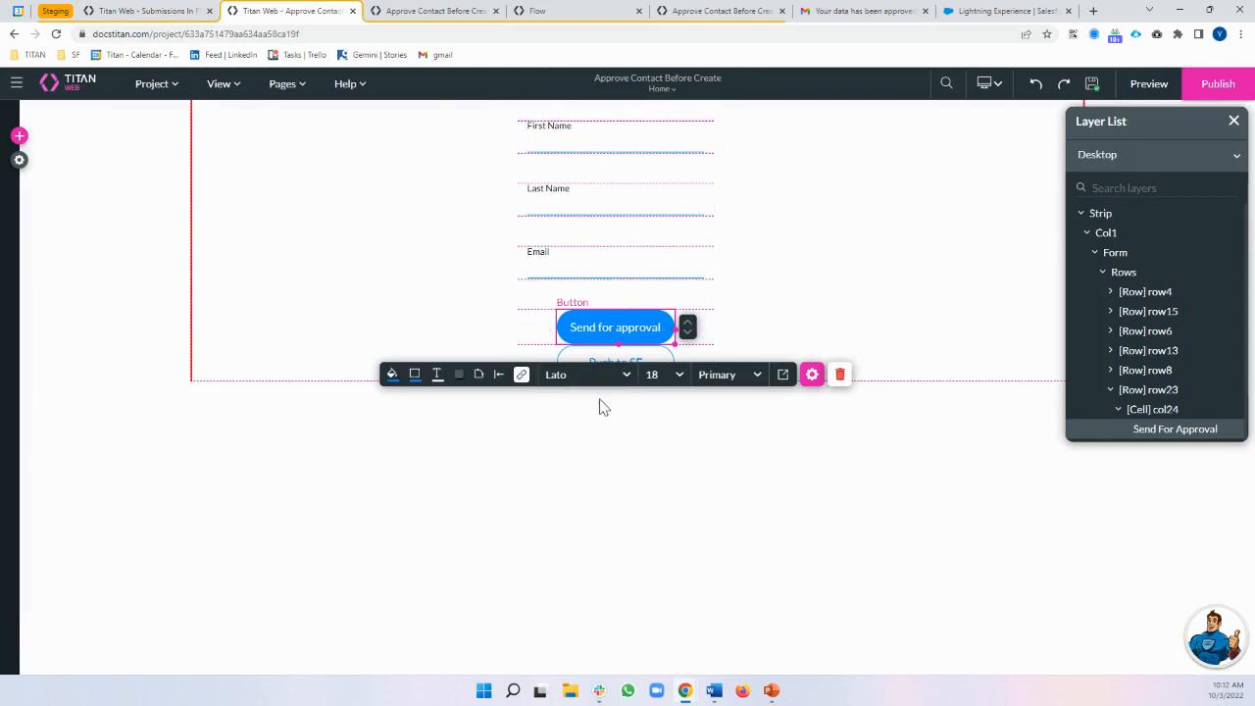
left_click(194, 484)
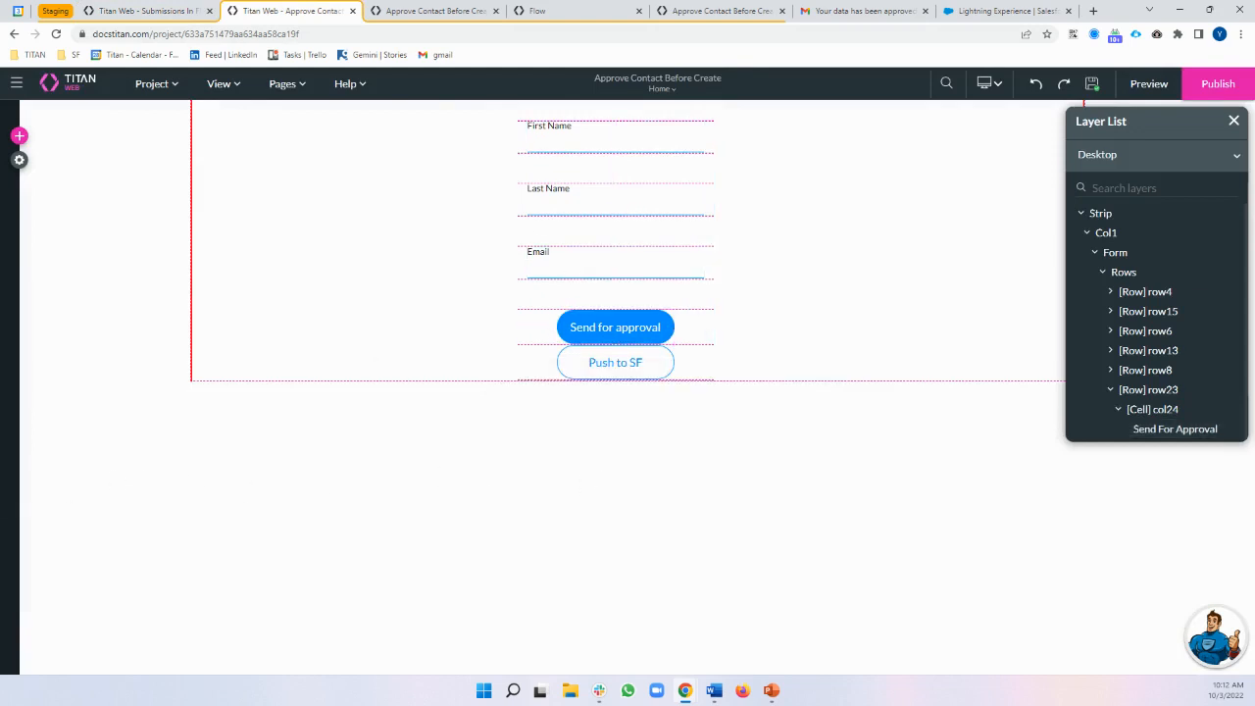